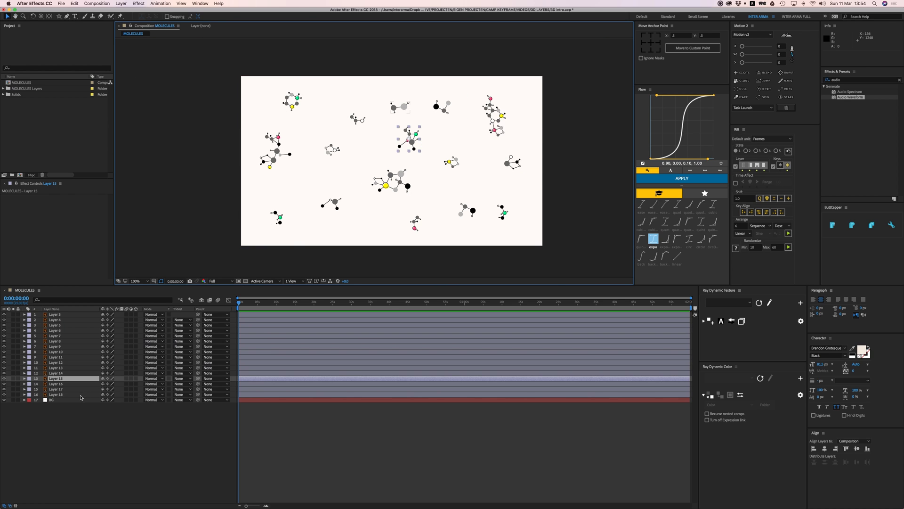
# Step: Turn on the 3D switch for every layer, including BG
pyautogui.keyDown('shift'); pyautogui.click(67, 317); pyautogui.keyUp('shift')
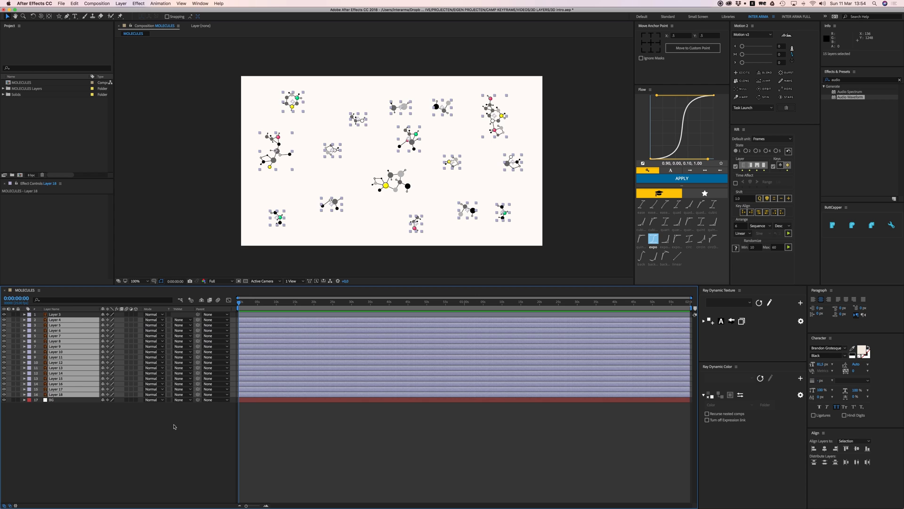
pyautogui.press('super+a')
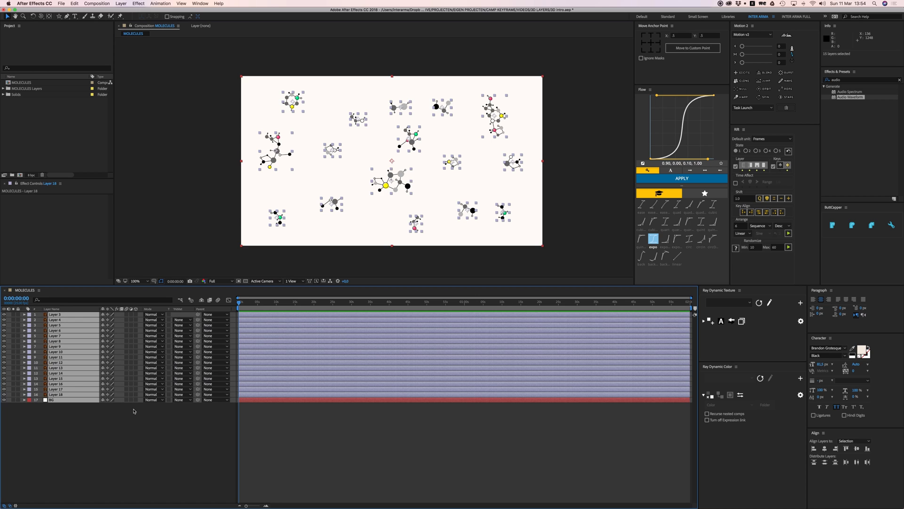
pyautogui.click(136, 314)
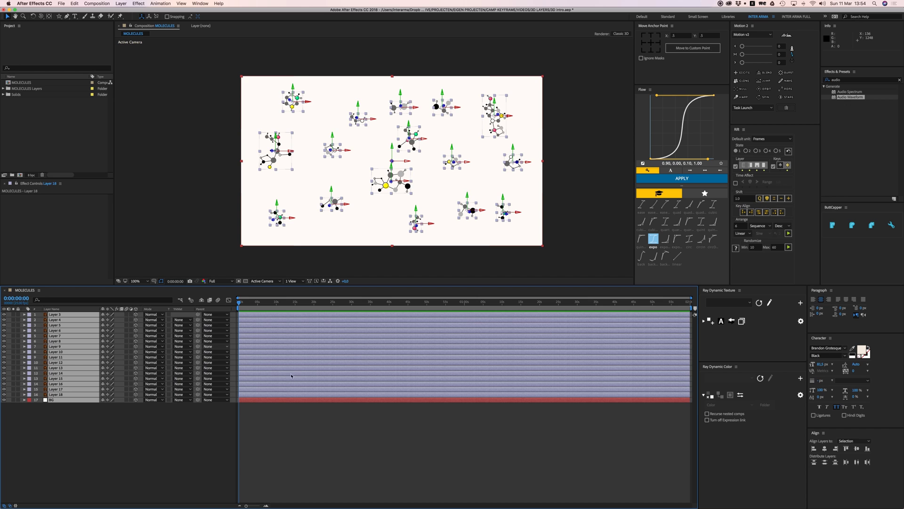
pyautogui.click(384, 450)
# Step: Try moving the large central molecule with its 3D axis handles and undo the moves
pyautogui.click(395, 181)
pyautogui.scroll(2, 399, 177)
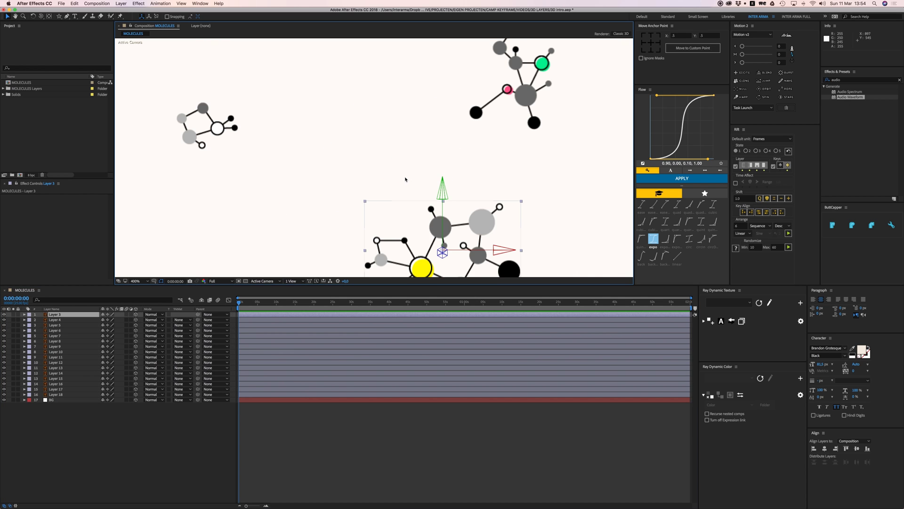
pyautogui.moveTo(454, 198); pyautogui.dragTo(405, 176)
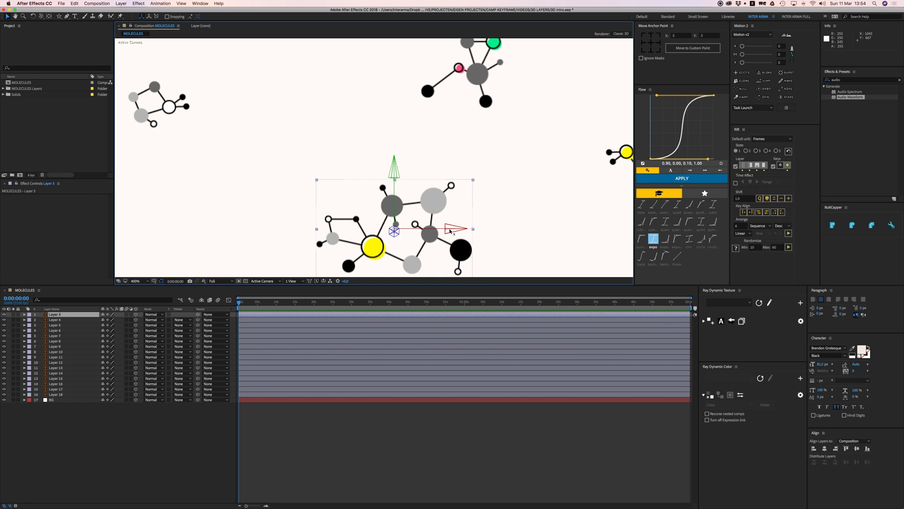
pyautogui.press(',')
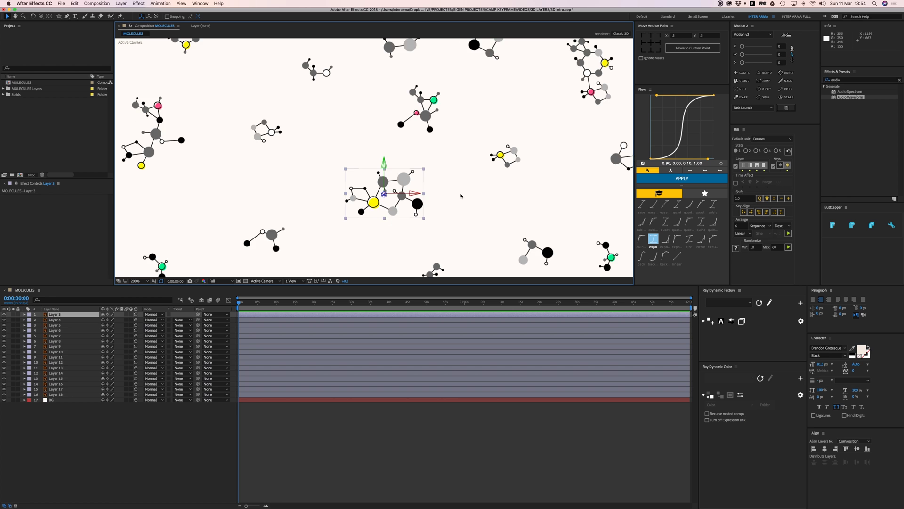
pyautogui.press(',')
pyautogui.moveTo(381, 180); pyautogui.dragTo(366, 125)
pyautogui.press('super+z')
pyautogui.press('super+z')
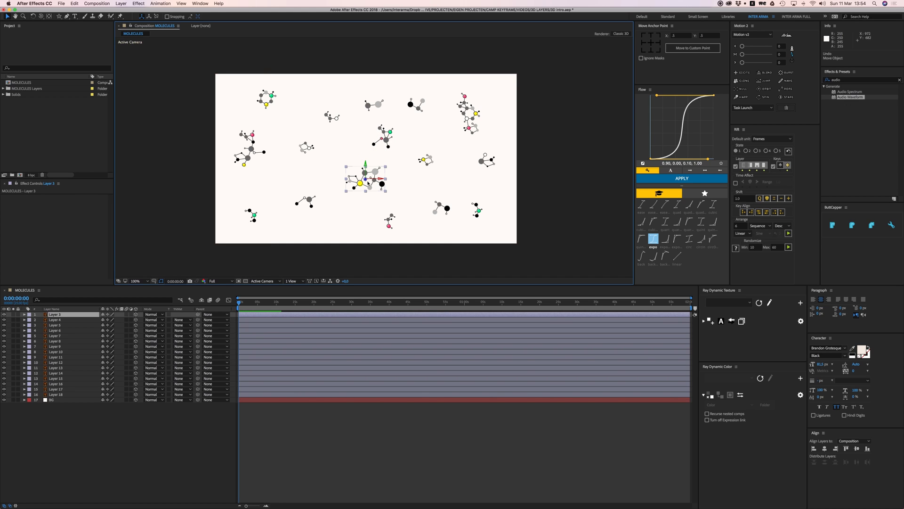
# Step: Move the large central molecule slightly forward along its Z axis to about -4.4
pyautogui.moveTo(366, 179)
pyautogui.mouseDown()
pyautogui.moveTo(411, 112)
pyautogui.moveTo(396, 193)
pyautogui.mouseUp()
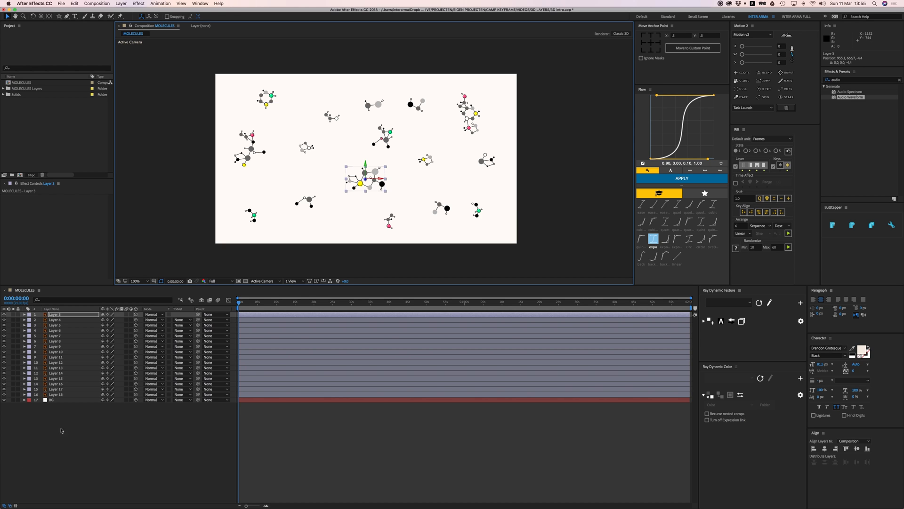
pyautogui.click(53, 400)
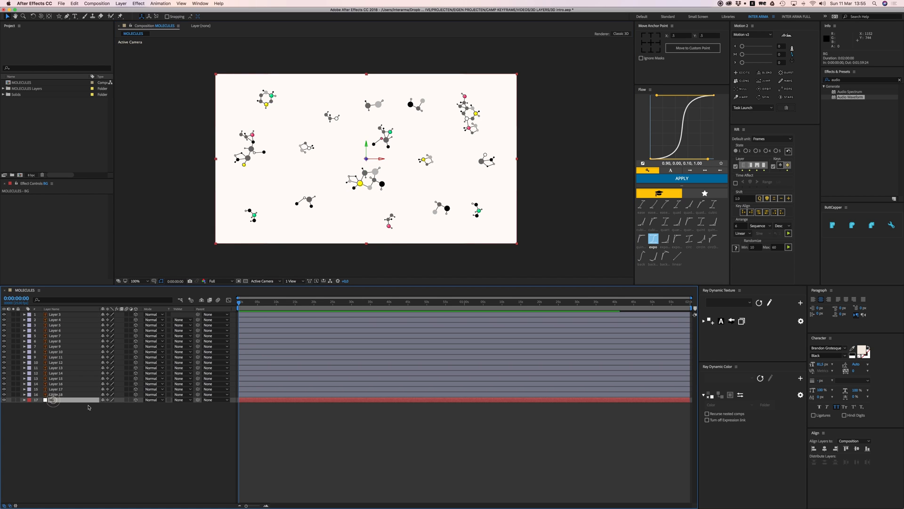
pyautogui.click(299, 434)
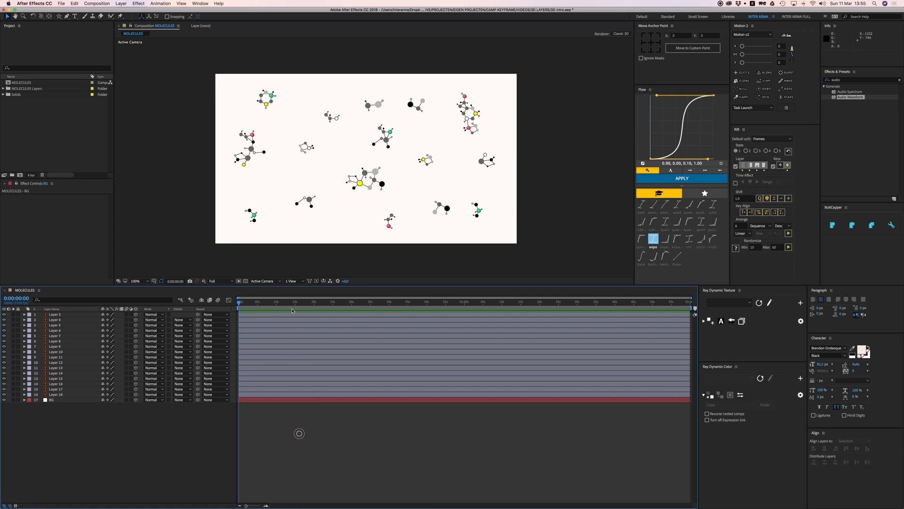
# Step: Split the composition viewer into two horizontal views and select all layers in the Top view
pyautogui.click(295, 283)
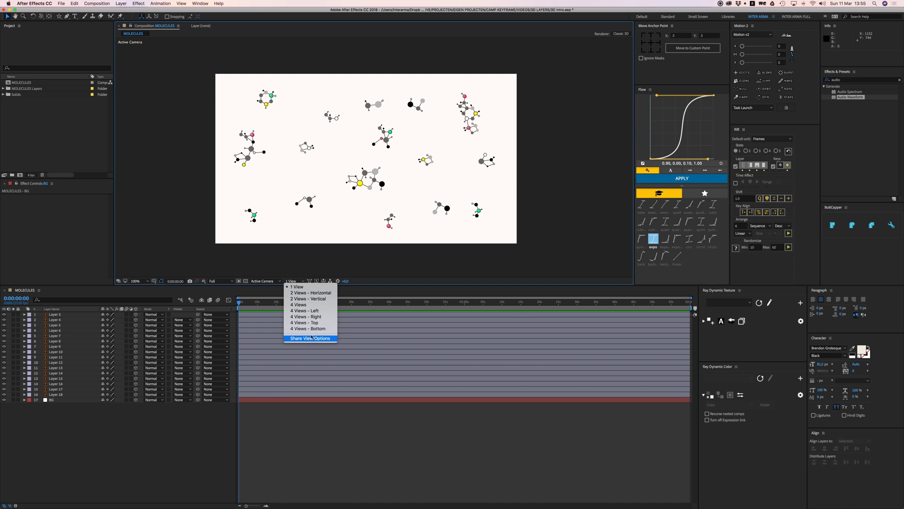
pyautogui.click(309, 293)
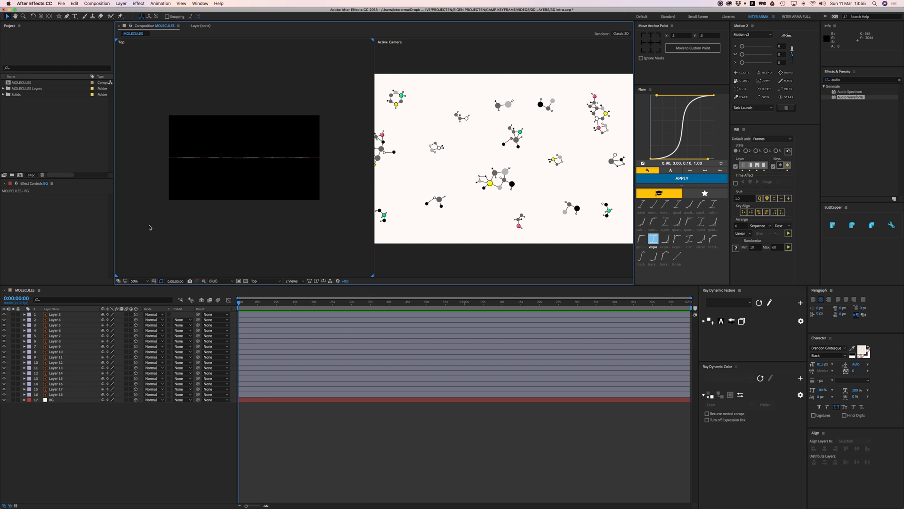
pyautogui.moveTo(144, 124); pyautogui.dragTo(273, 173)
pyautogui.scroll(2, 285, 161)
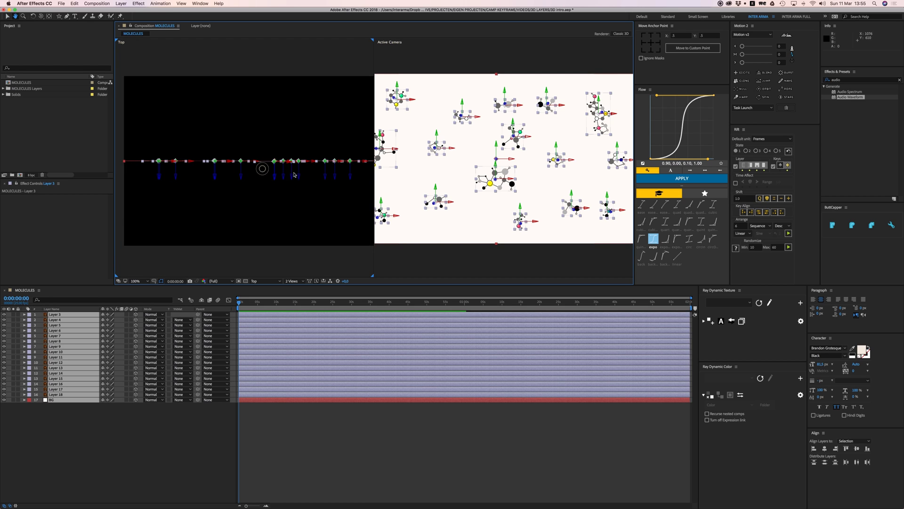
# Step: Push only the large central molecule behind the BG plane to a Z position of about 87
pyautogui.click(351, 428)
pyautogui.click(498, 180)
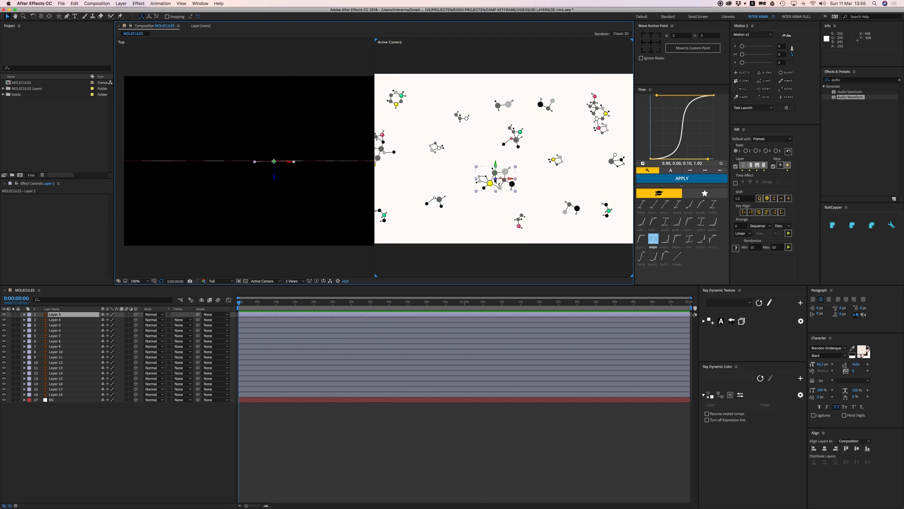
pyautogui.moveTo(496, 180); pyautogui.dragTo(498, 166)
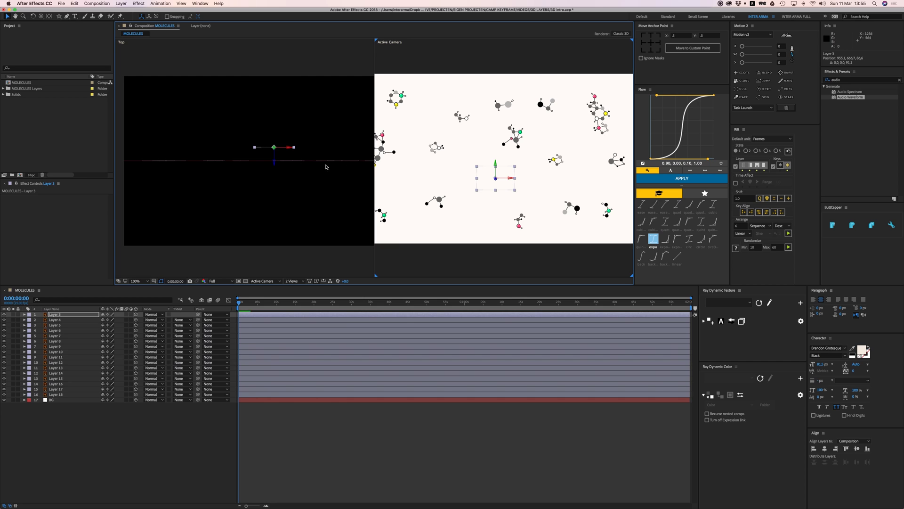
# Step: Turn off 3D for the BG layer and lock it
pyautogui.click(257, 401)
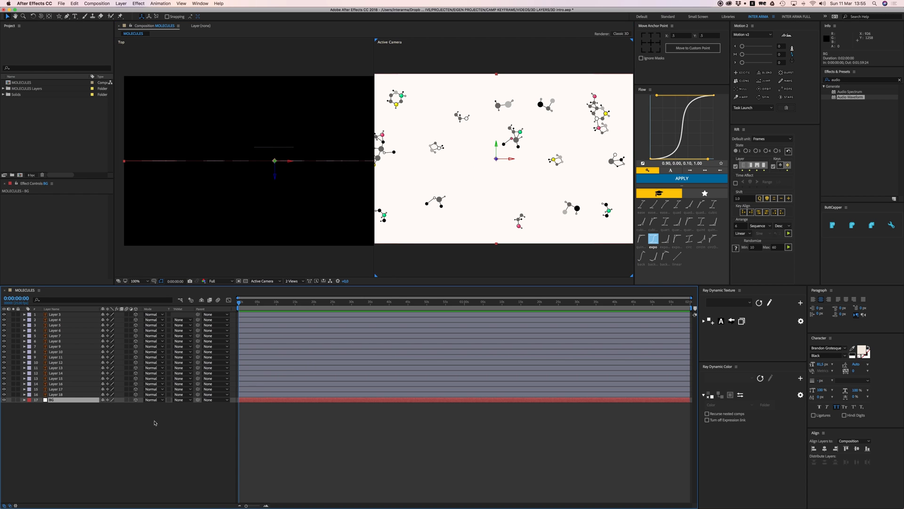
pyautogui.click(136, 400)
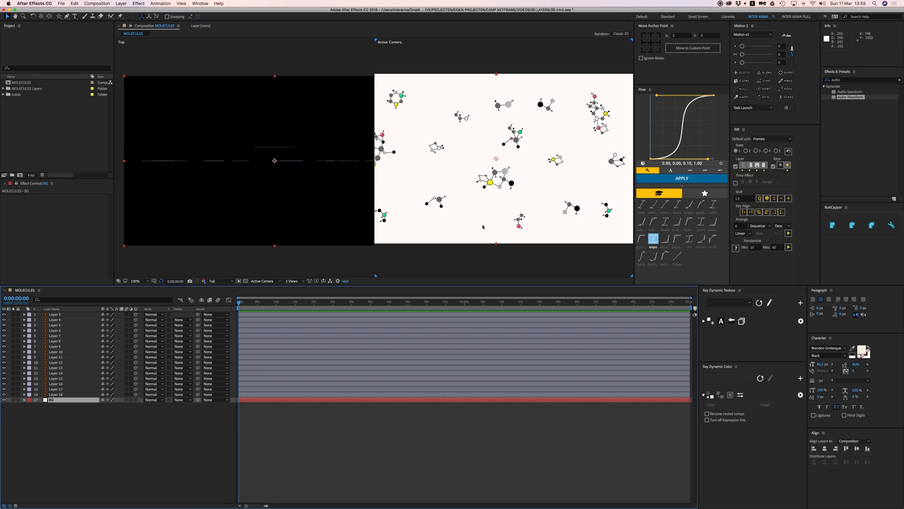
pyautogui.click(18, 400)
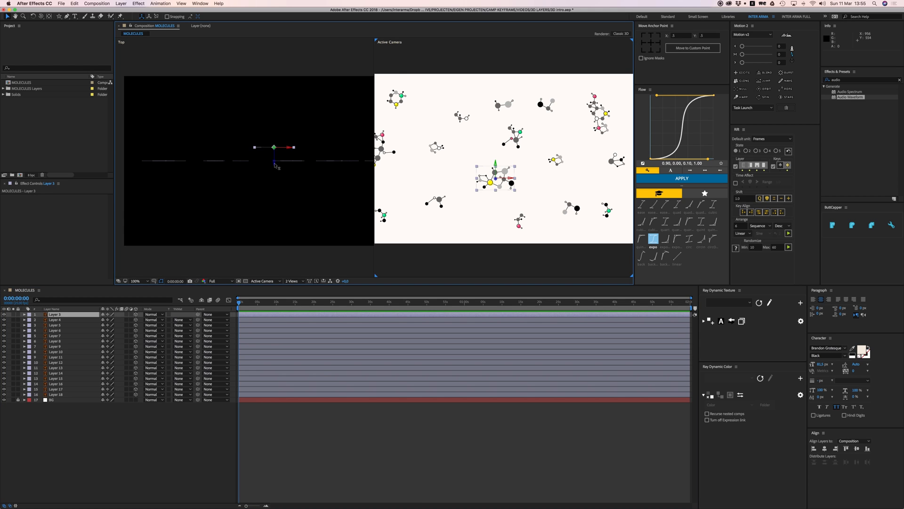
# Step: In the Top view, pull Layer 3 forward to about Z -169 and push Layer 5 back to Z 414
pyautogui.moveTo(276, 166)
pyautogui.mouseDown()
pyautogui.moveTo(276, 110)
pyautogui.moveTo(278, 180)
pyautogui.mouseUp()
pyautogui.moveTo(292, 223); pyautogui.dragTo(288, 180)
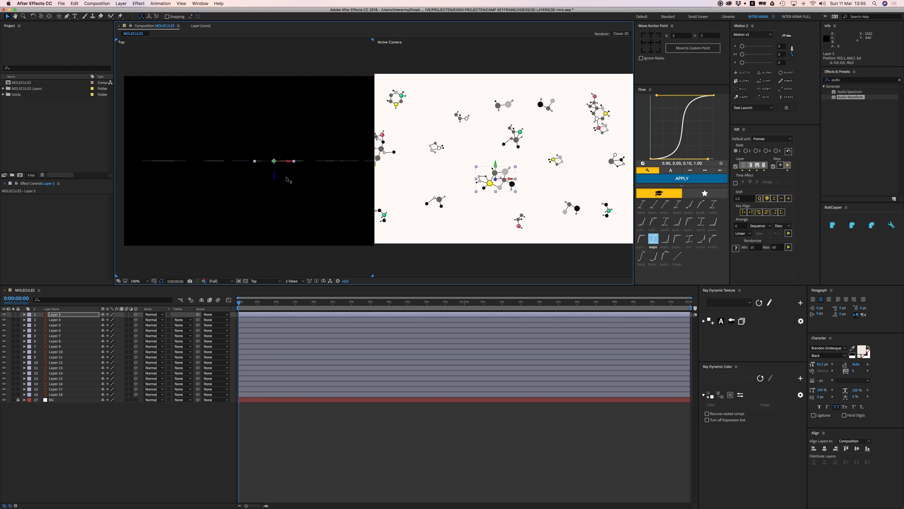
pyautogui.click(214, 162)
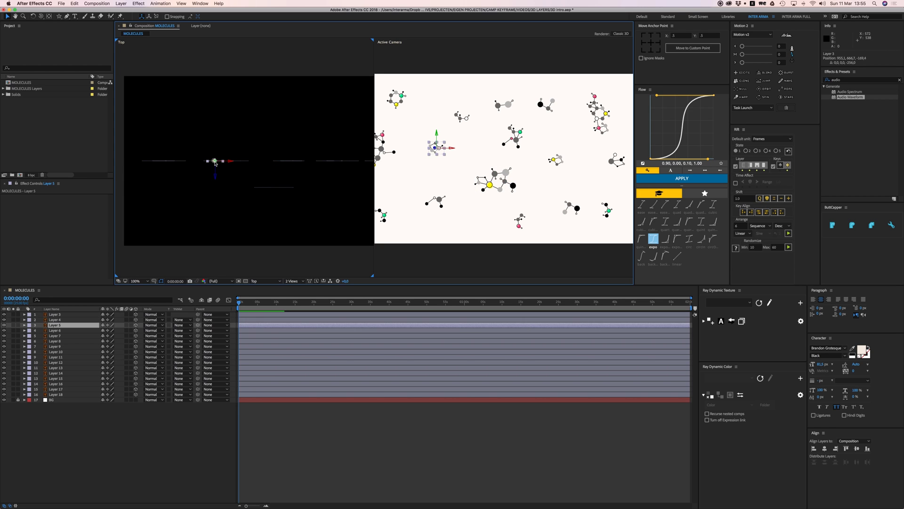
pyautogui.moveTo(215, 176); pyautogui.dragTo(217, 111)
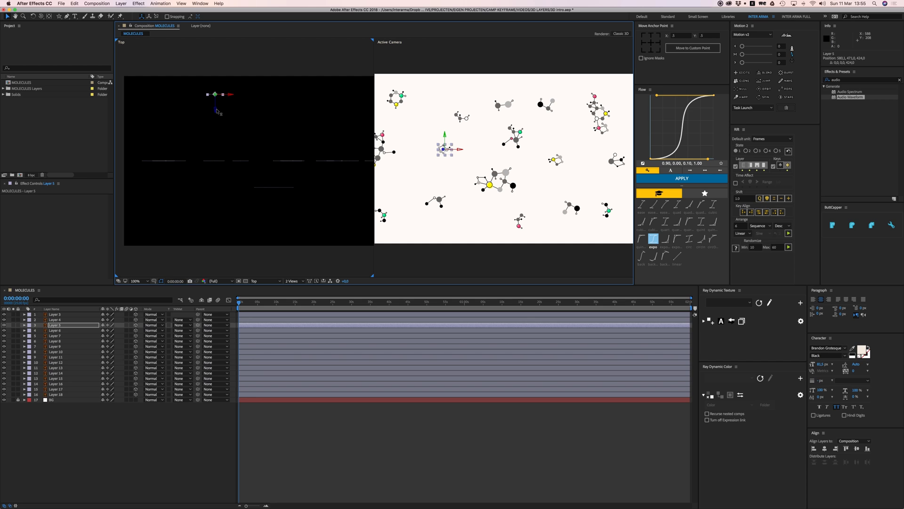
# Step: Return to a single view and display the composition from the Top
pyautogui.click(292, 280)
pyautogui.click(293, 287)
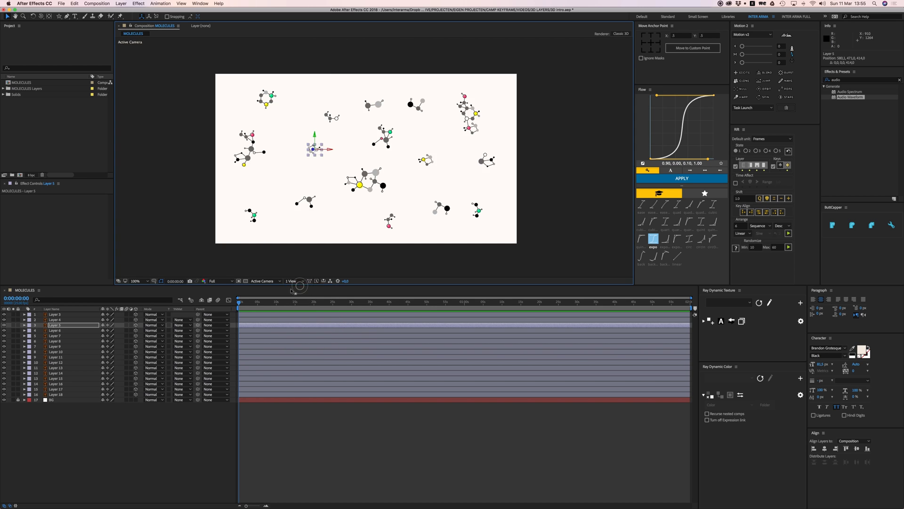
pyautogui.click(264, 280)
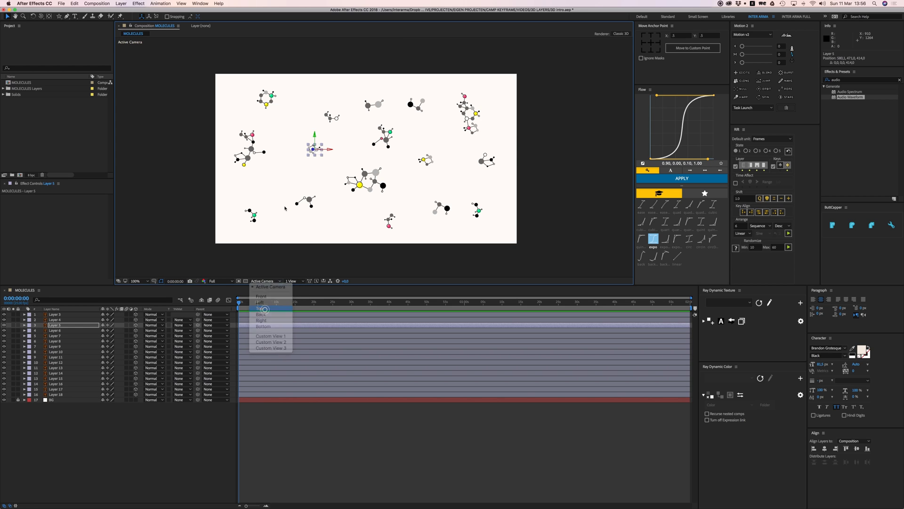
pyautogui.click(265, 310)
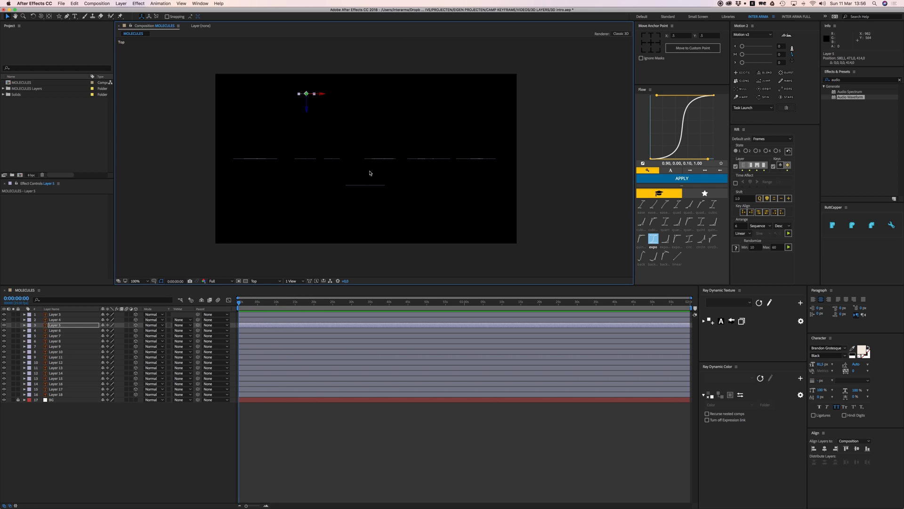
# Step: Push Layer 15 back to Z 598 and move Layer 4 back in depth as well
pyautogui.click(383, 160)
pyautogui.click(376, 158)
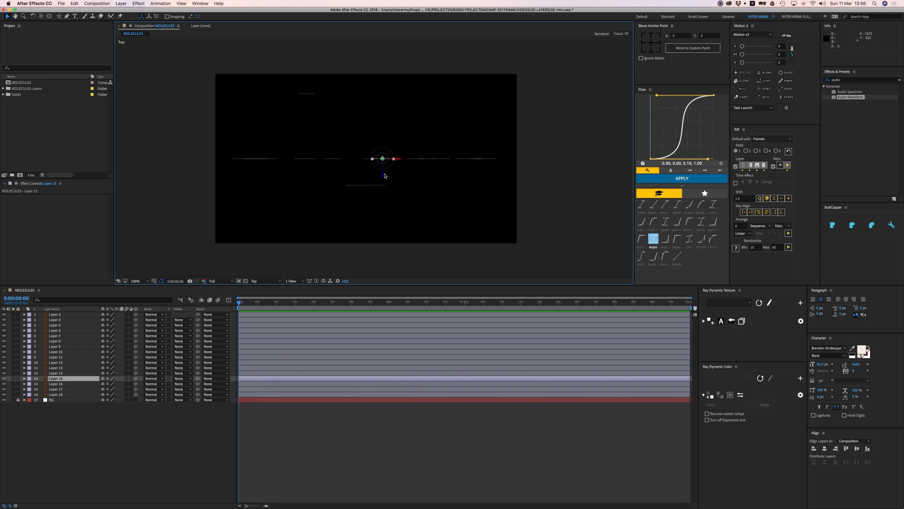
pyautogui.moveTo(383, 176); pyautogui.dragTo(384, 81)
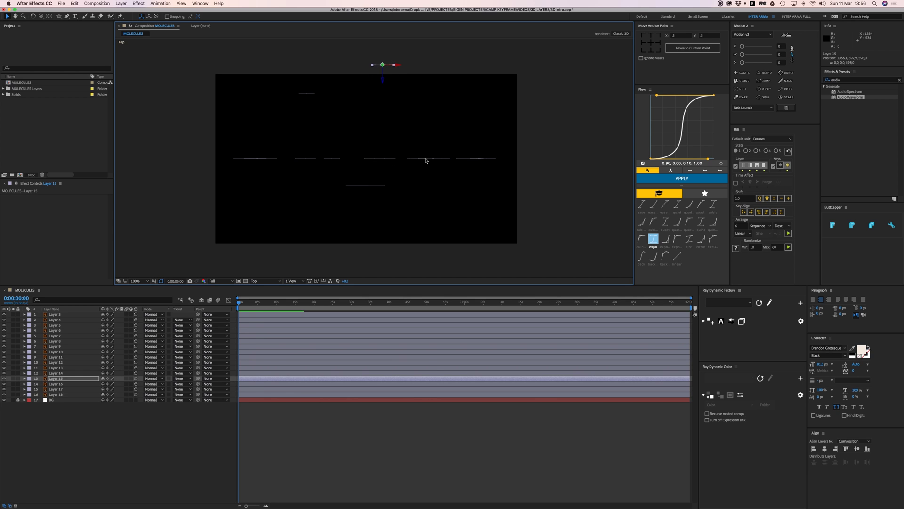
pyautogui.click(425, 161)
pyautogui.click(425, 159)
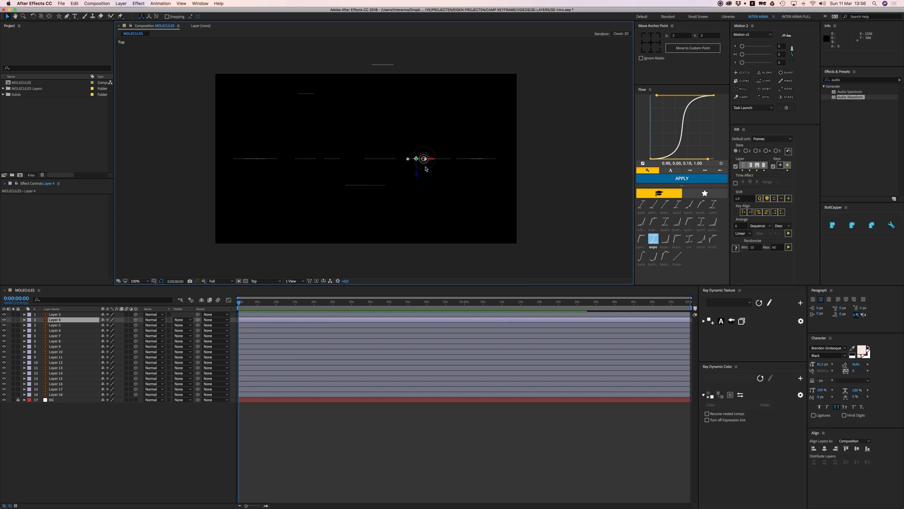
pyautogui.moveTo(418, 176); pyautogui.dragTo(418, 114)
# Step: Spread the overlapping molecules at the composition's right end in depth, pulling Layer 9 and another forward and pushing one back
pyautogui.click(471, 162)
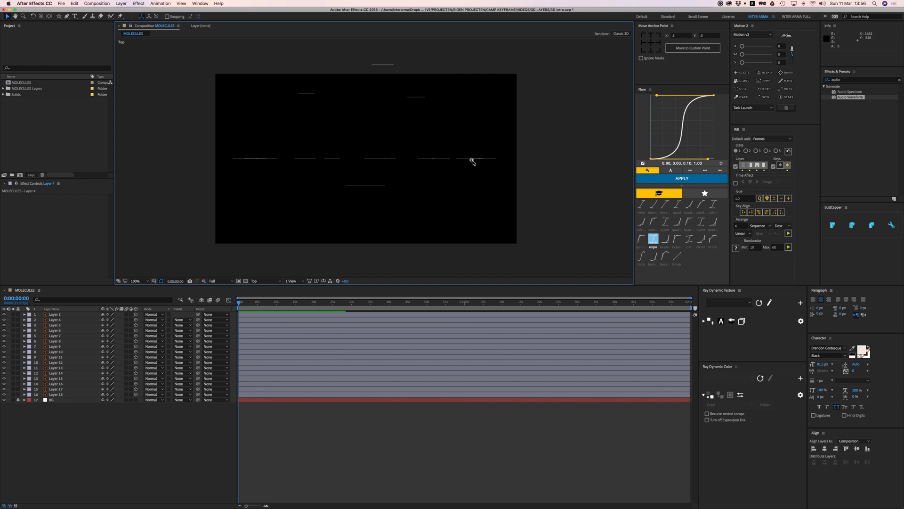
pyautogui.click(473, 159)
pyautogui.moveTo(479, 176); pyautogui.dragTo(478, 252)
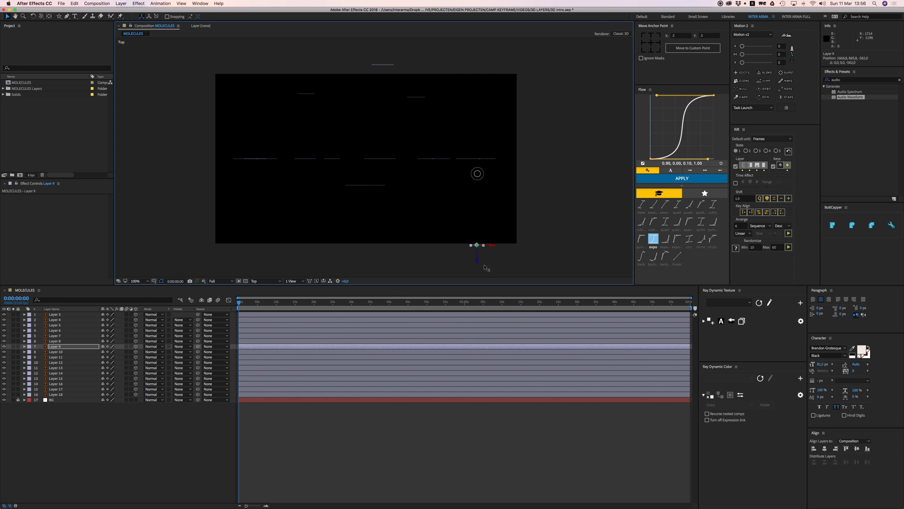
pyautogui.click(480, 160)
pyautogui.moveTo(487, 175); pyautogui.dragTo(488, 98)
pyautogui.click(469, 159)
pyautogui.moveTo(469, 175); pyautogui.dragTo(471, 233)
# Step: Pull Layer 7 forward to about Z -289 and push the molecule overlapping it back in depth
pyautogui.click(265, 162)
pyautogui.click(265, 160)
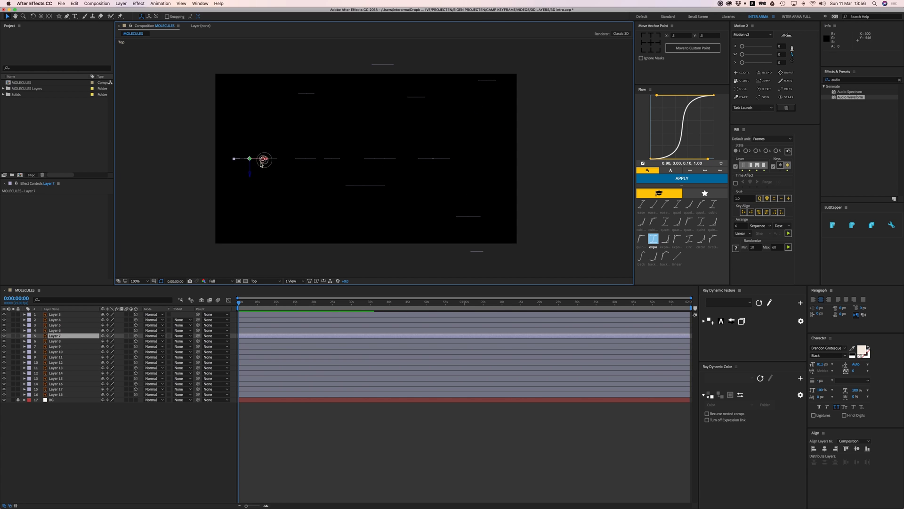
pyautogui.moveTo(254, 201); pyautogui.dragTo(253, 216)
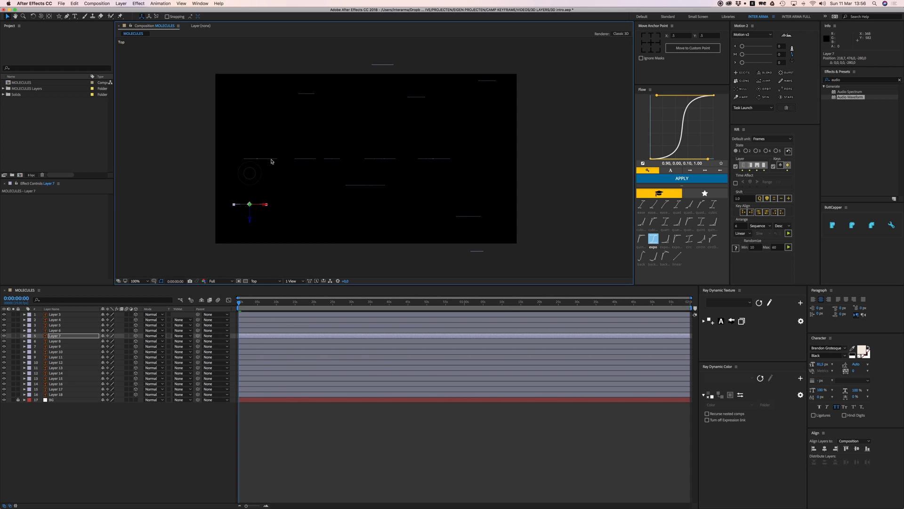
pyautogui.click(267, 159)
pyautogui.moveTo(267, 159); pyautogui.dragTo(267, 114)
# Step: Pull the molecule left of the composition's centre forward in depth along Z
pyautogui.click(305, 159)
pyautogui.moveTo(306, 176); pyautogui.dragTo(307, 211)
pyautogui.click(308, 159)
pyautogui.moveTo(310, 170); pyautogui.dragTo(309, 191)
# Step: Pull Layer 3 far forward, outside the composition frame in the Top view, to about Z -1009
pyautogui.click(360, 185)
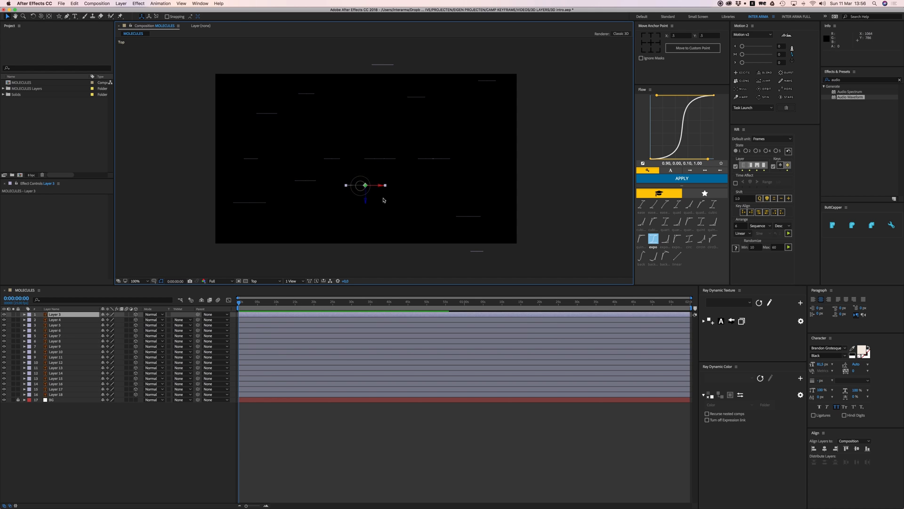
pyautogui.scroll(-2, 381, 195)
pyautogui.moveTo(371, 169); pyautogui.dragTo(377, 236)
pyautogui.scroll(2, 407, 136)
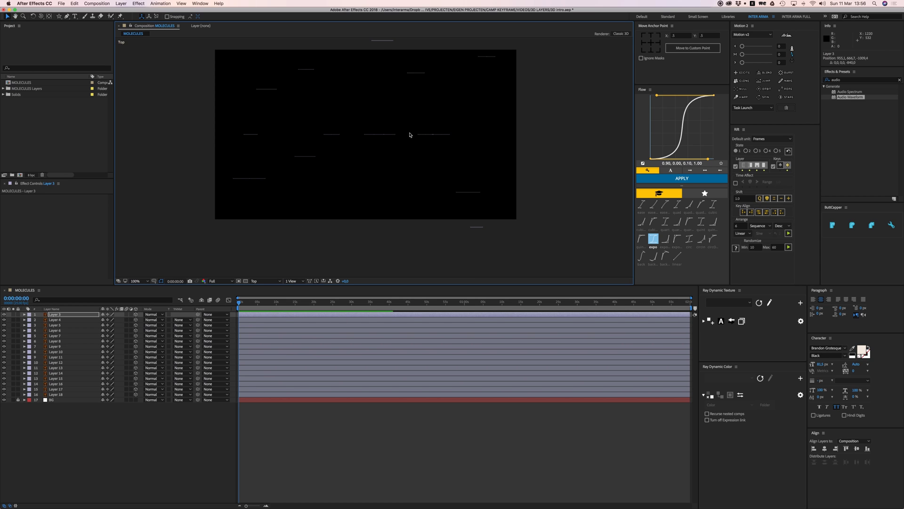
# Step: Push one of the overlapping central molecules back and pull Layer 11 forward to about Z -404
pyautogui.click(379, 134)
pyautogui.moveTo(381, 145); pyautogui.dragTo(377, 114)
pyautogui.press('v')
pyautogui.click(391, 142)
pyautogui.moveTo(391, 156); pyautogui.dragTo(397, 221)
pyautogui.moveTo(395, 95); pyautogui.dragTo(402, 171)
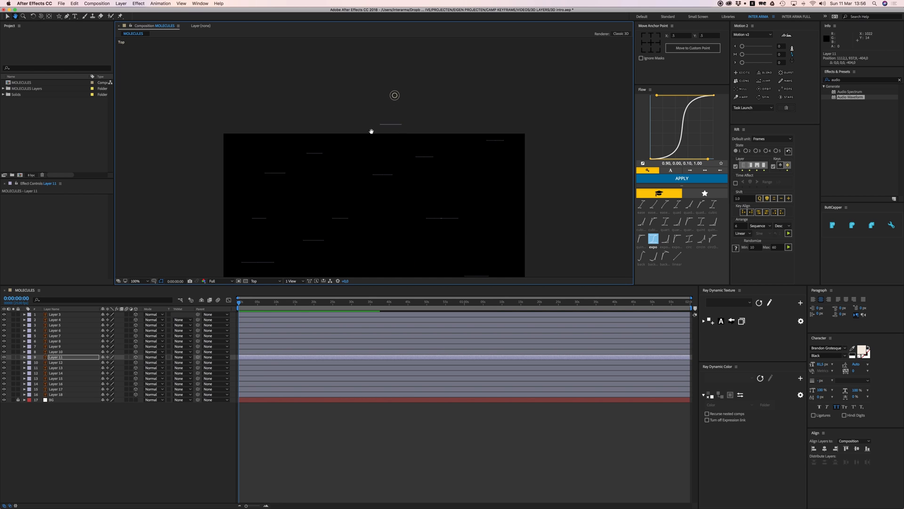
# Step: Push Layer 5 much farther back and move Layer 15 back to about Z 726
pyautogui.click(313, 153)
pyautogui.moveTo(314, 154); pyautogui.dragTo(314, 82)
pyautogui.click(396, 124)
pyautogui.moveTo(391, 138); pyautogui.dragTo(392, 134)
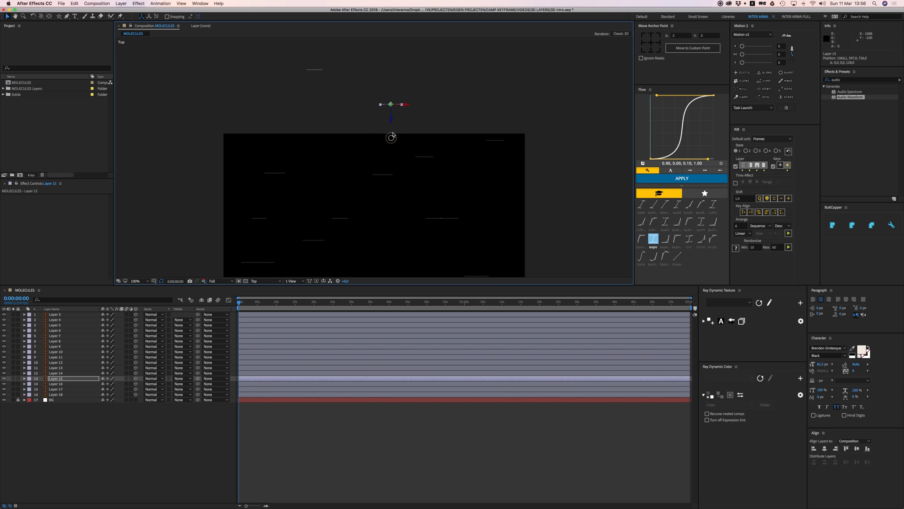
# Step: Push the molecule just left of centre back in depth and bring the one behind the centre slightly forward
pyautogui.click(343, 217)
pyautogui.moveTo(340, 234); pyautogui.dragTo(337, 152)
pyautogui.click(382, 174)
pyautogui.moveTo(383, 189); pyautogui.dragTo(382, 215)
# Step: Pull Layer 7 farther forward, beyond the front edge of the composition frame, to about Z -696
pyautogui.moveTo(438, 197); pyautogui.dragTo(406, 163)
pyautogui.press(',')
pyautogui.click(324, 205)
pyautogui.moveTo(318, 210); pyautogui.dragTo(324, 245)
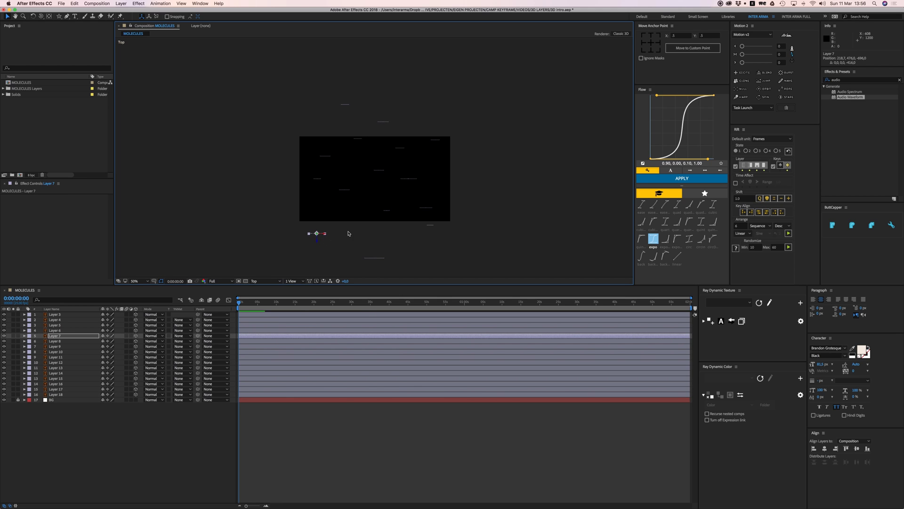
# Step: Deselect the layers, switch the composition view to Active Camera and inspect the spread molecules at 100% magnification
pyautogui.click(485, 213)
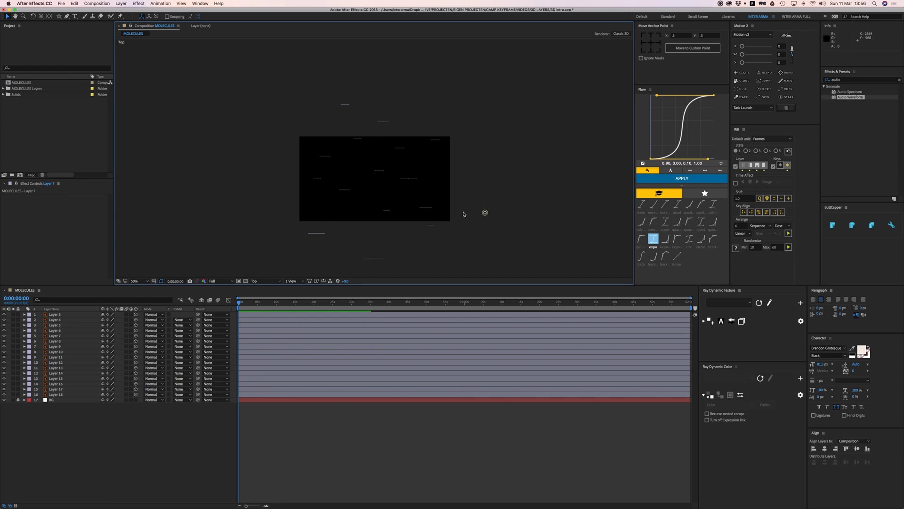
pyautogui.click(278, 282)
pyautogui.click(266, 283)
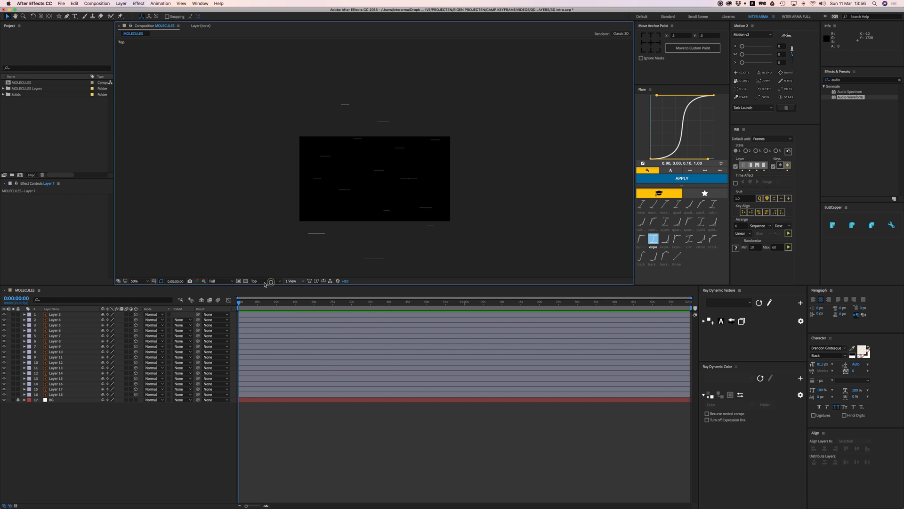
pyautogui.click(265, 282)
pyautogui.click(263, 286)
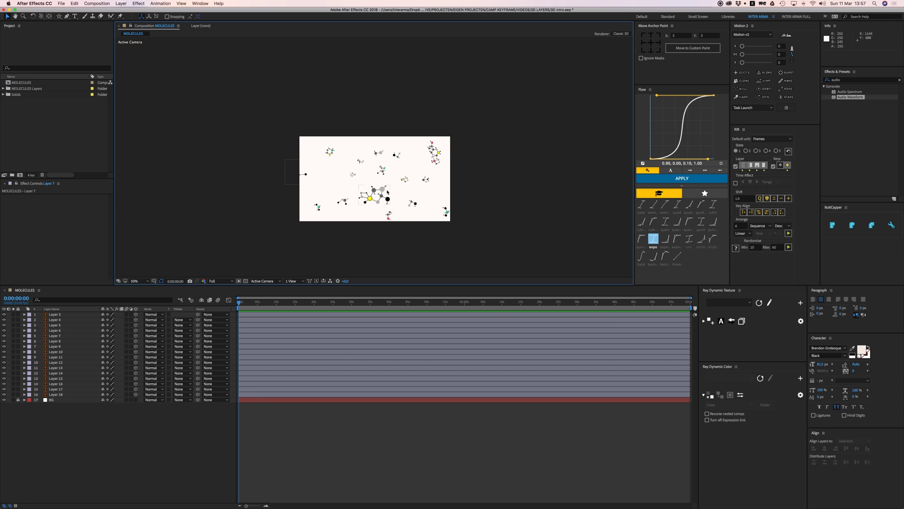
pyautogui.scroll(1, 396, 183)
pyautogui.moveTo(387, 220); pyautogui.dragTo(428, 227)
pyautogui.click(389, 200)
pyautogui.click(575, 177)
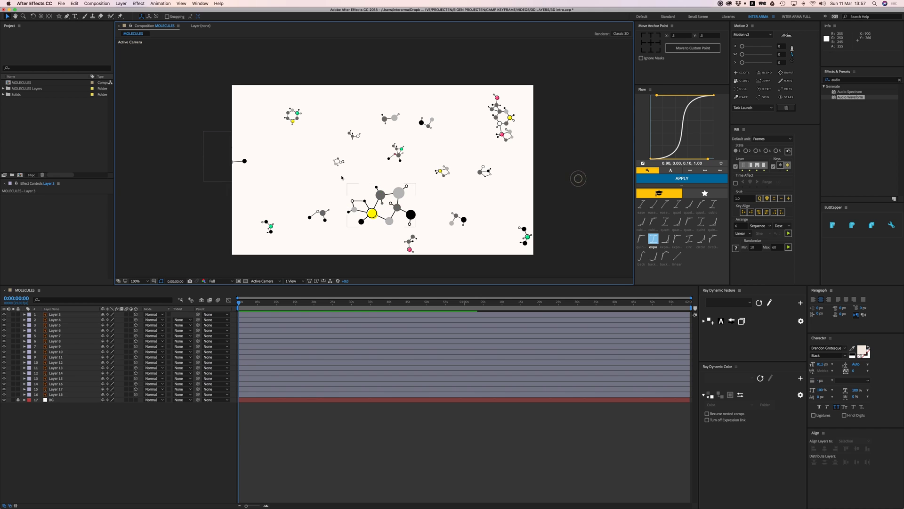
pyautogui.moveTo(423, 171); pyautogui.dragTo(419, 164)
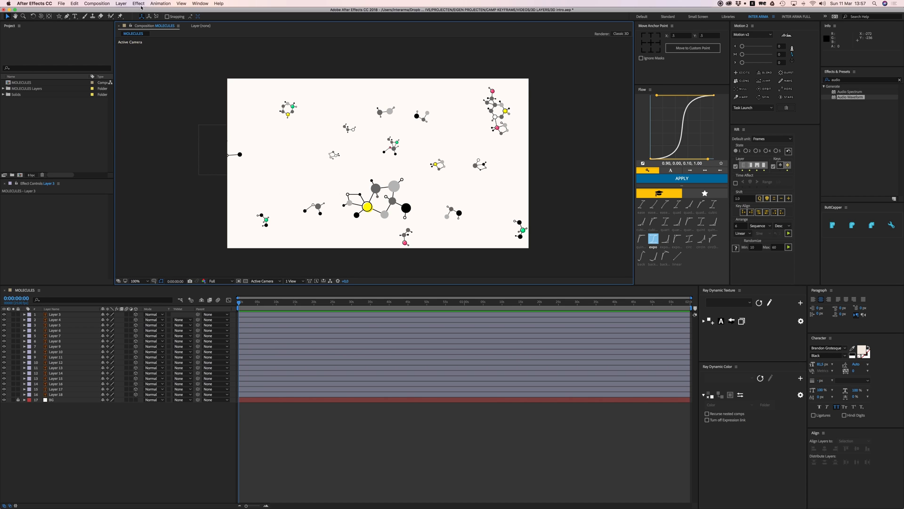
# Step: Add a two-node camera named Camera 1 with the 35mm preset and depth of field enabled
pyautogui.click(121, 3)
pyautogui.moveTo(141, 11)
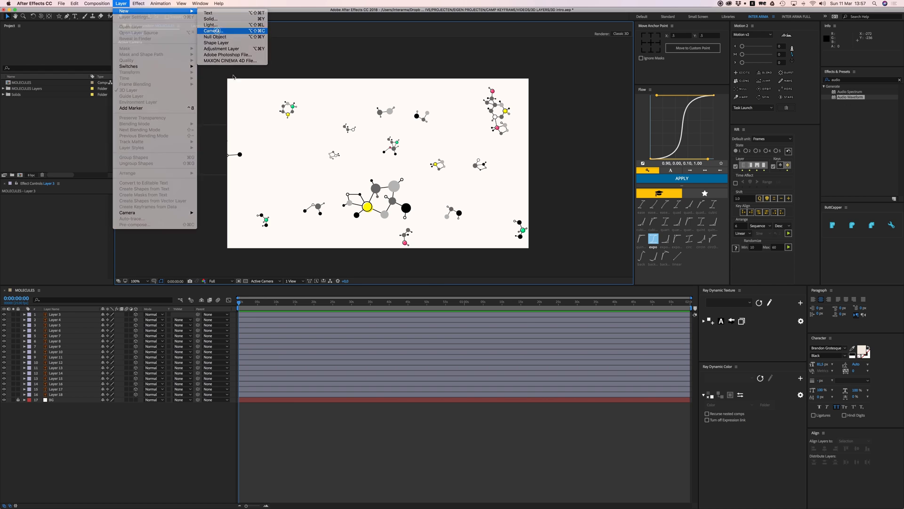
pyautogui.click(218, 31)
pyautogui.moveTo(440, 164); pyautogui.dragTo(300, 92)
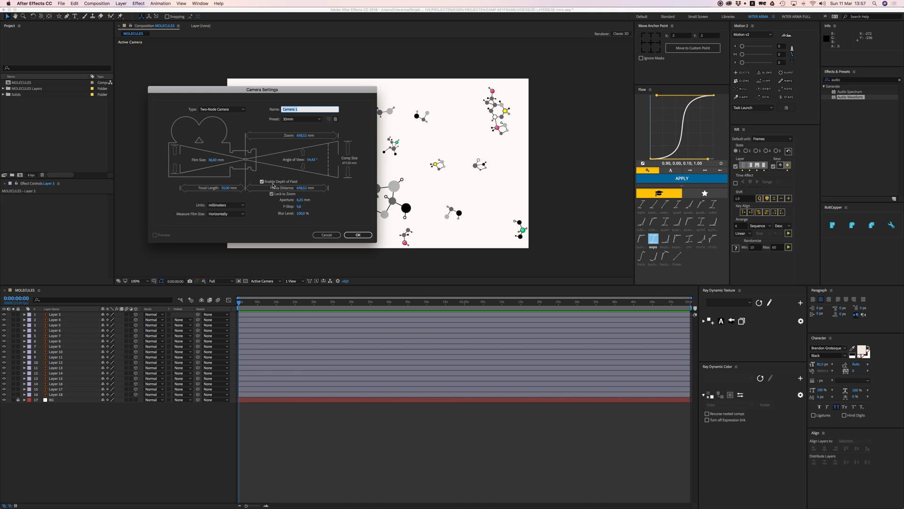
pyautogui.click(357, 235)
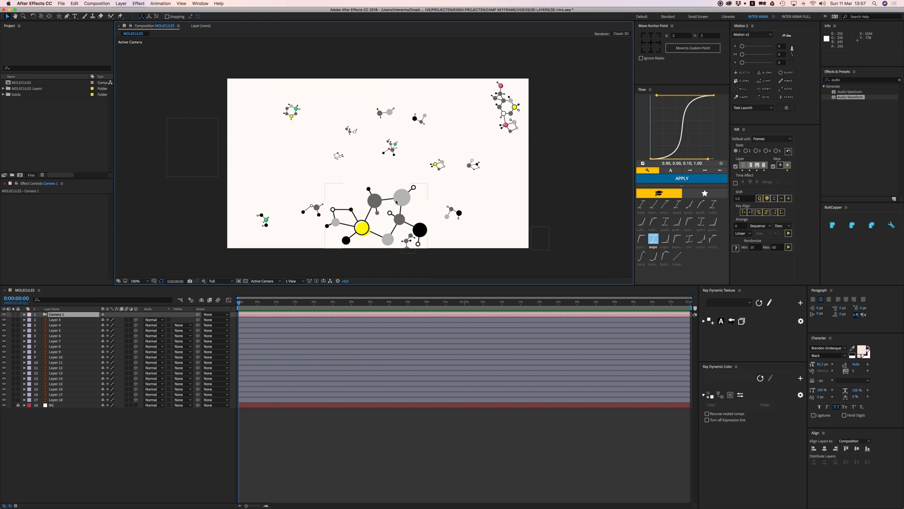
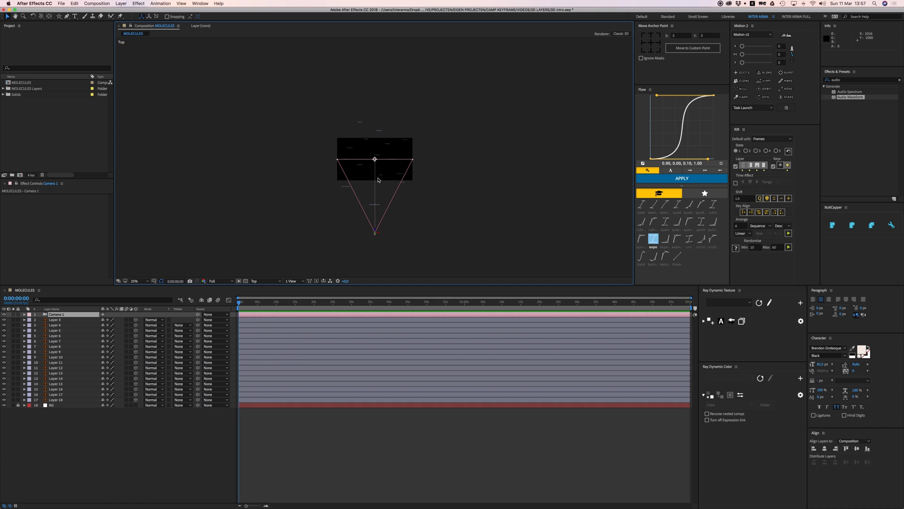
# Step: Split the composition viewer into two views, with Active Camera shown beside the Top view
pyautogui.click(293, 284)
pyautogui.click(308, 294)
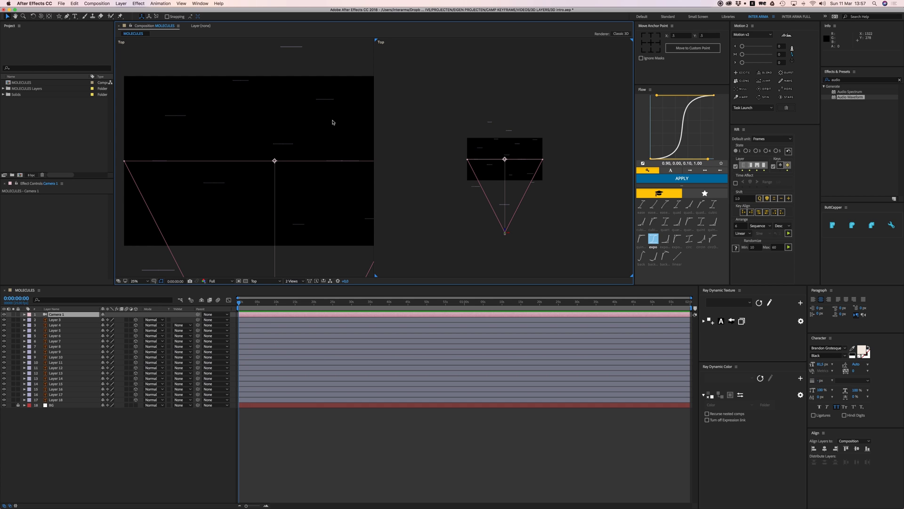
pyautogui.click(435, 134)
pyautogui.click(287, 128)
pyautogui.click(270, 283)
pyautogui.click(270, 287)
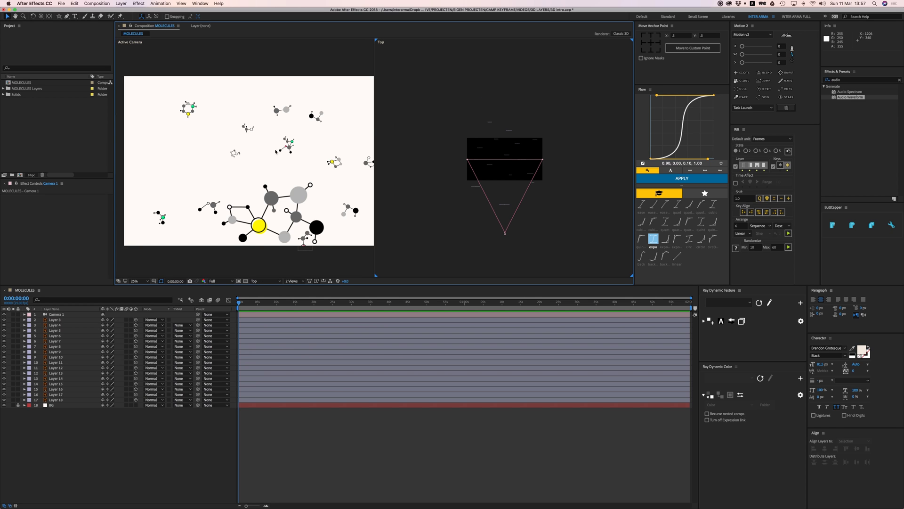
# Step: Fit the Active Camera view to its viewer and enlarge the Top view to 50%, centred on the camera and molecules
pyautogui.click(143, 266)
pyautogui.click(142, 281)
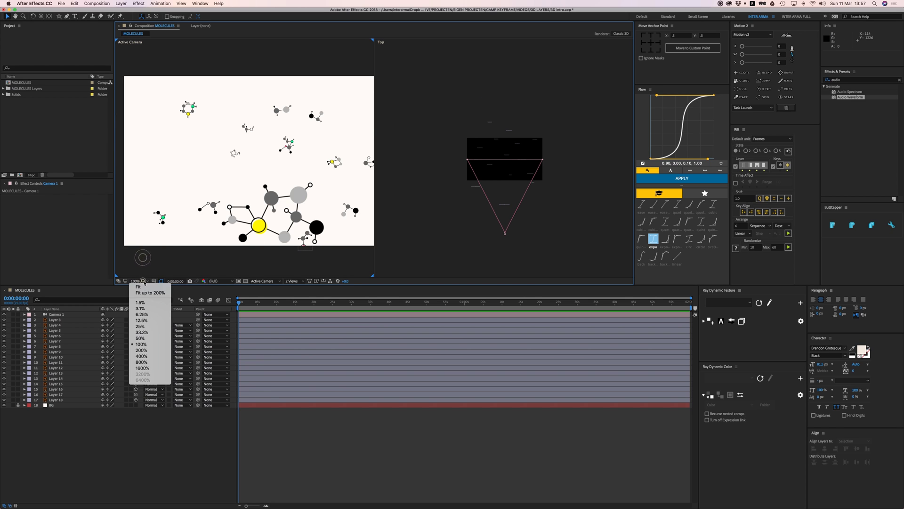
pyautogui.click(143, 287)
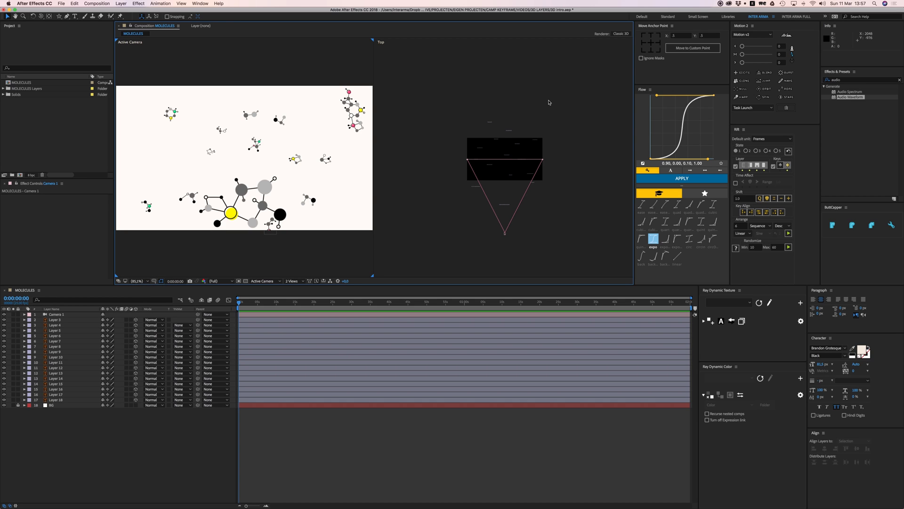
pyautogui.click(542, 204)
pyautogui.press('.')
pyautogui.press('space')
pyautogui.moveTo(550, 207); pyautogui.dragTo(539, 161)
pyautogui.click(529, 194)
# Step: Select Camera 1 and expand its Transform and Camera Options properties in the timeline
pyautogui.click(495, 257)
pyautogui.click(24, 314)
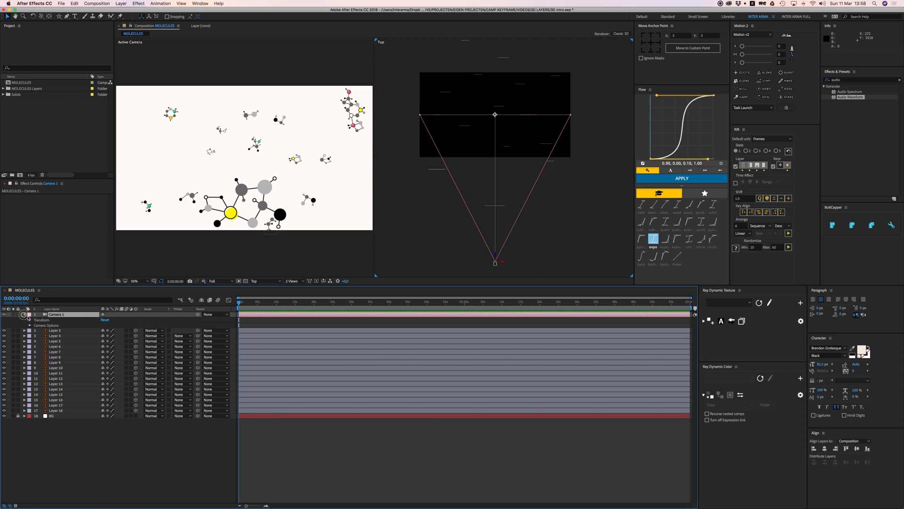
pyautogui.click(30, 320)
pyautogui.click(30, 357)
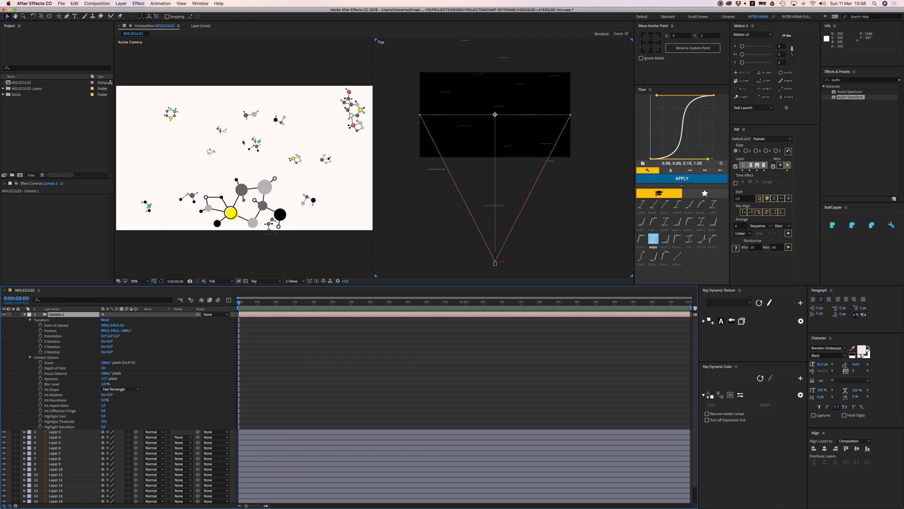
# Step: Pull Camera 1 back to Z -2127.7 and shift its X and Y position, ending at about X 959 and Y 532
pyautogui.moveTo(126, 331); pyautogui.dragTo(102, 334)
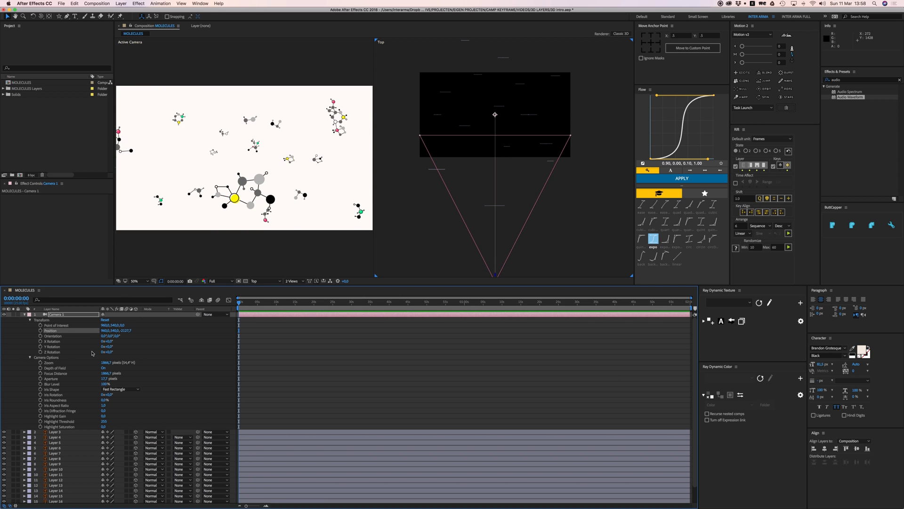
pyautogui.moveTo(116, 332); pyautogui.dragTo(140, 332)
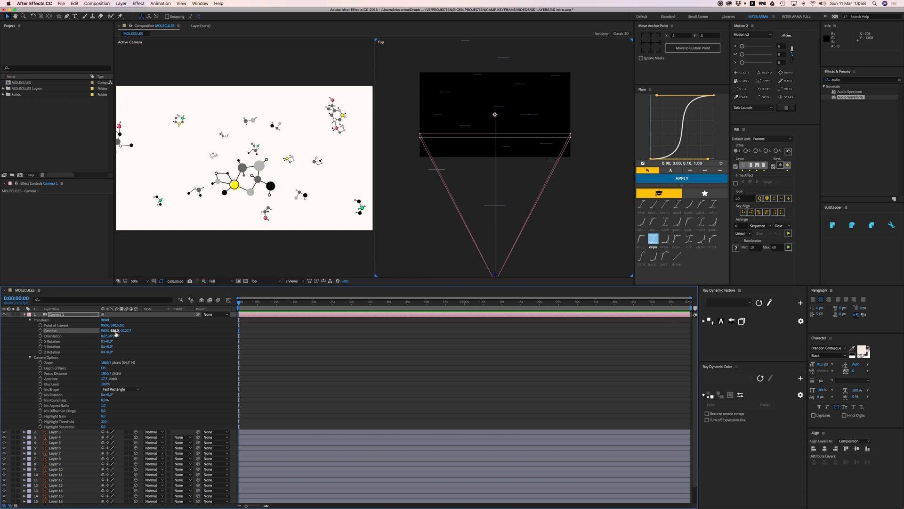
pyautogui.moveTo(116, 333)
pyautogui.mouseDown()
pyautogui.moveTo(85, 333)
pyautogui.moveTo(129, 331)
pyautogui.mouseUp()
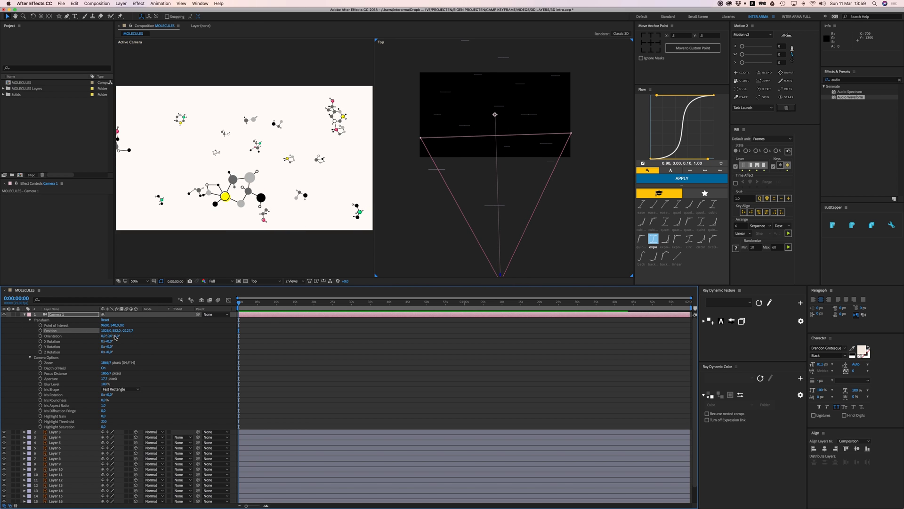
pyautogui.moveTo(107, 330); pyautogui.dragTo(87, 332)
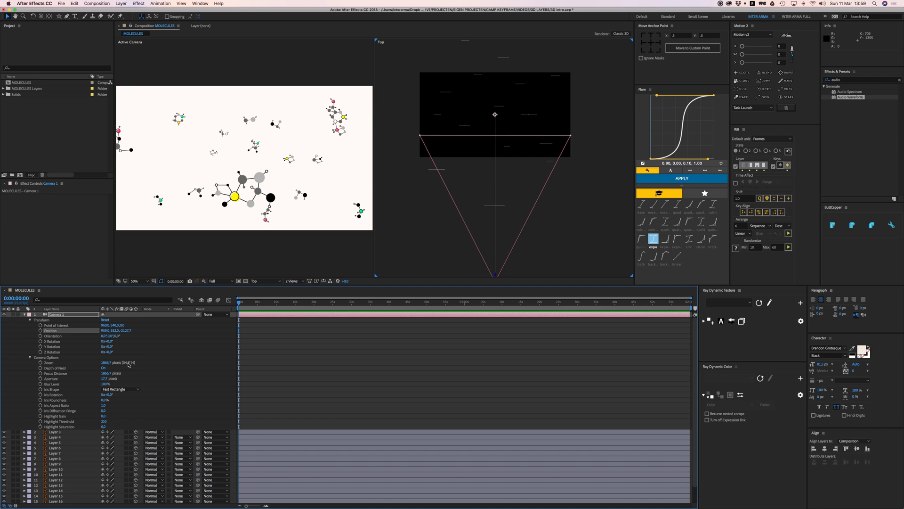
# Step: Keep Camera 1's depth of field on and shorten its focus distance to about 1024.7 pixels, near the large foreground molecule on Layer 3
pyautogui.click(50, 357)
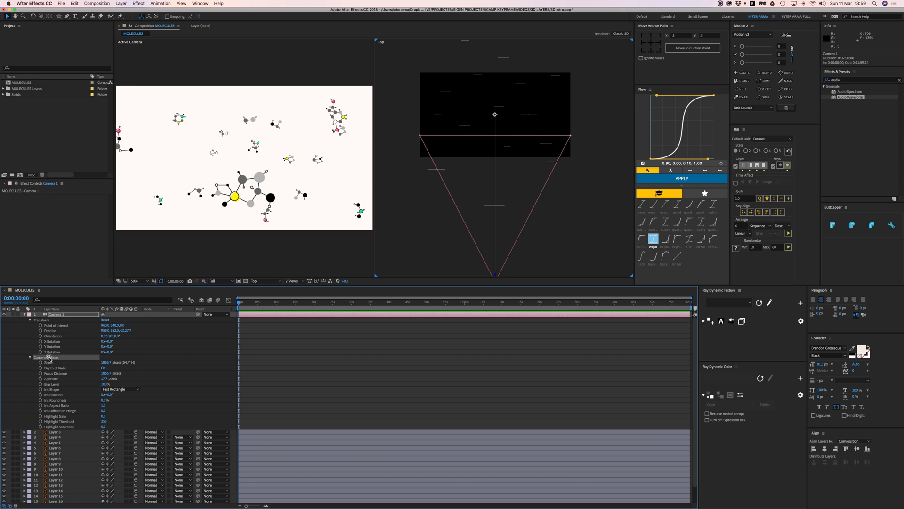
pyautogui.click(104, 369)
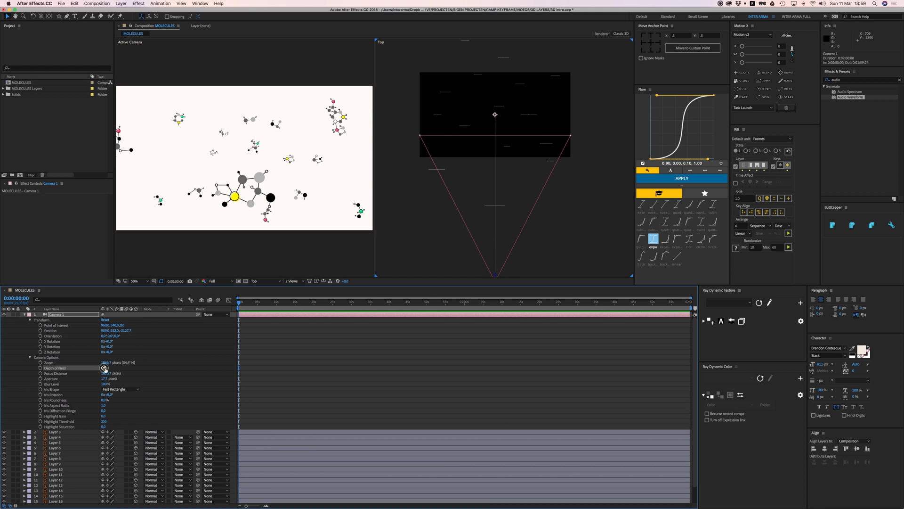
pyautogui.click(104, 368)
pyautogui.moveTo(108, 374); pyautogui.dragTo(102, 373)
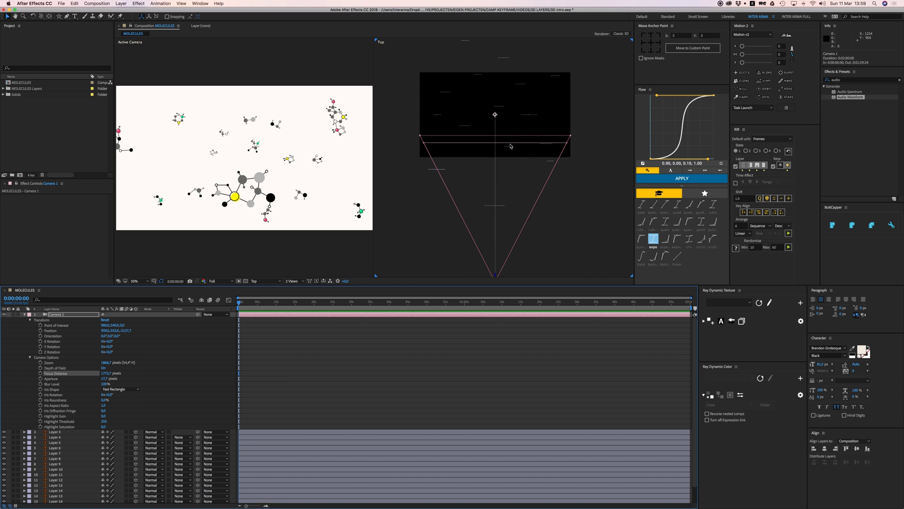
pyautogui.moveTo(108, 373); pyautogui.dragTo(105, 375)
pyautogui.click(253, 189)
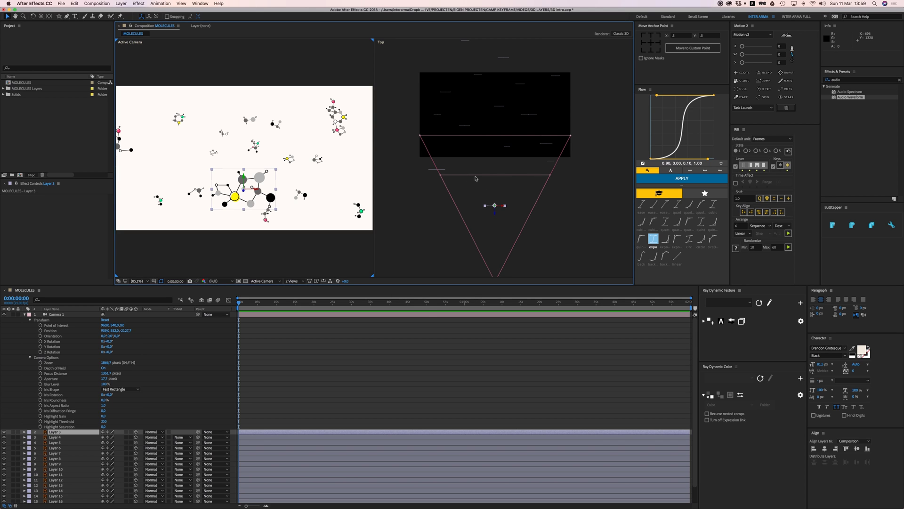
pyautogui.moveTo(105, 375); pyautogui.dragTo(3, 370)
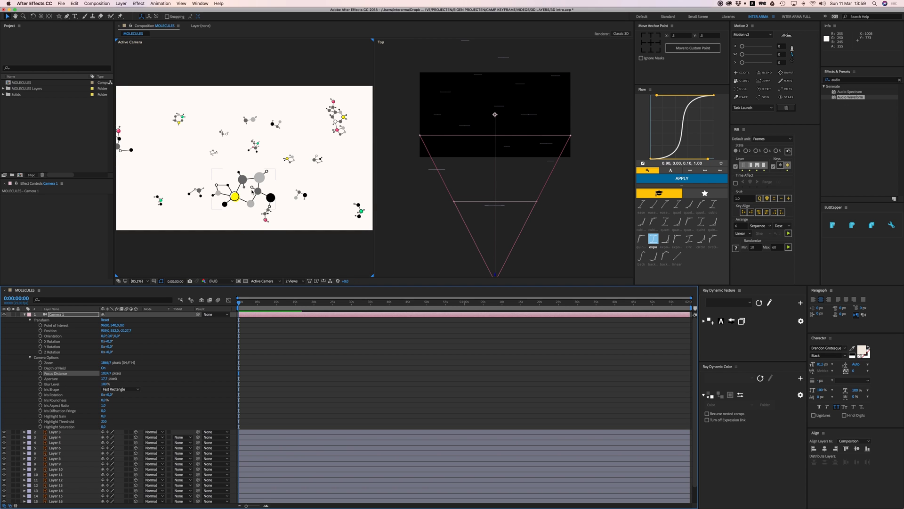
pyautogui.click(500, 204)
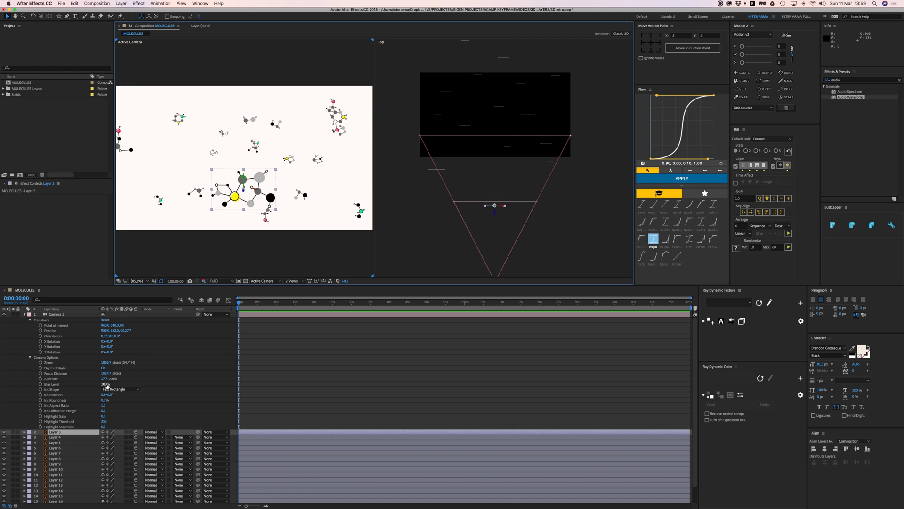
# Step: Raise Camera 1's blur level and aperture to blur the out-of-focus molecules more strongly
pyautogui.moveTo(107, 386); pyautogui.dragTo(112, 384)
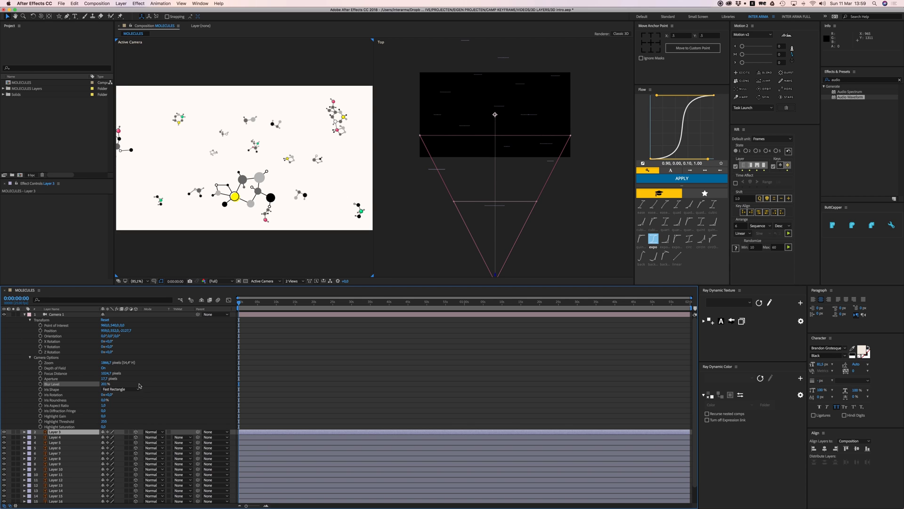
pyautogui.click(137, 387)
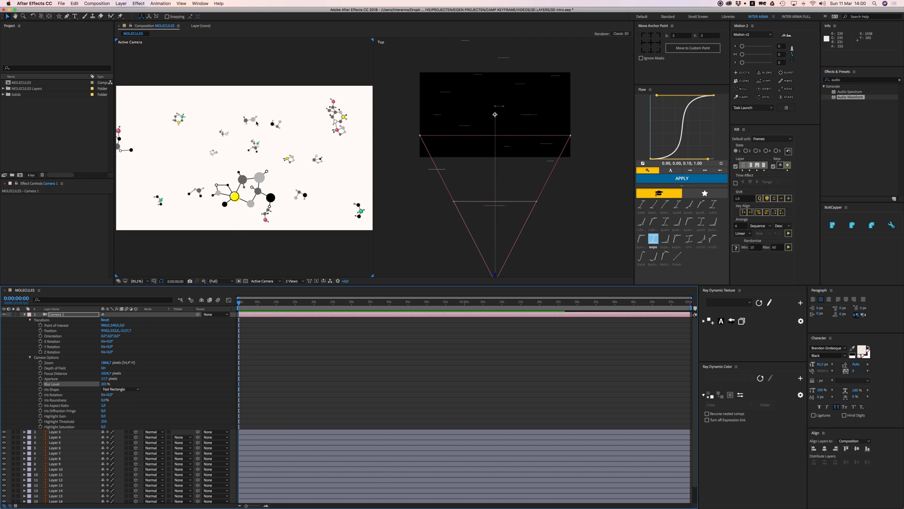
pyautogui.click(257, 124)
pyautogui.click(184, 377)
pyautogui.moveTo(107, 381); pyautogui.dragTo(111, 379)
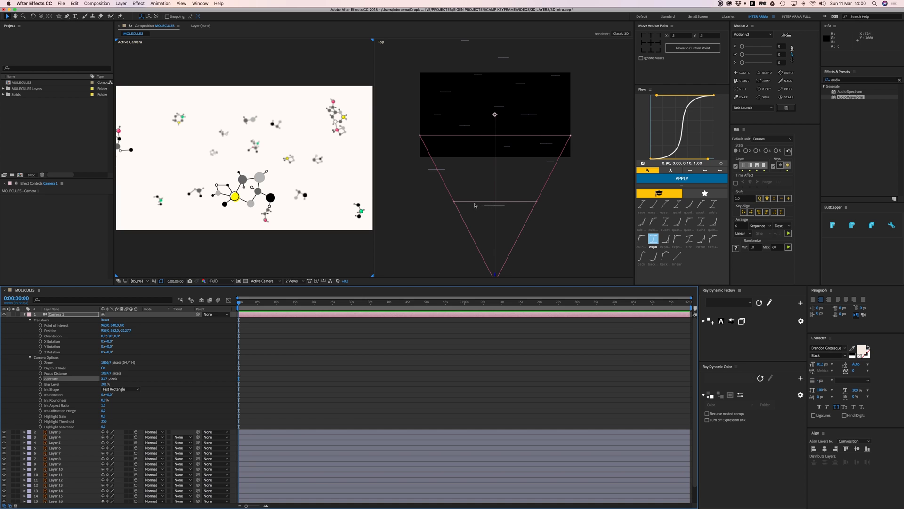
# Step: Move Layer 7 along X into the camera frame and set Camera 1's focus distance to about 1345 pixels, close to that layer
pyautogui.click(444, 170)
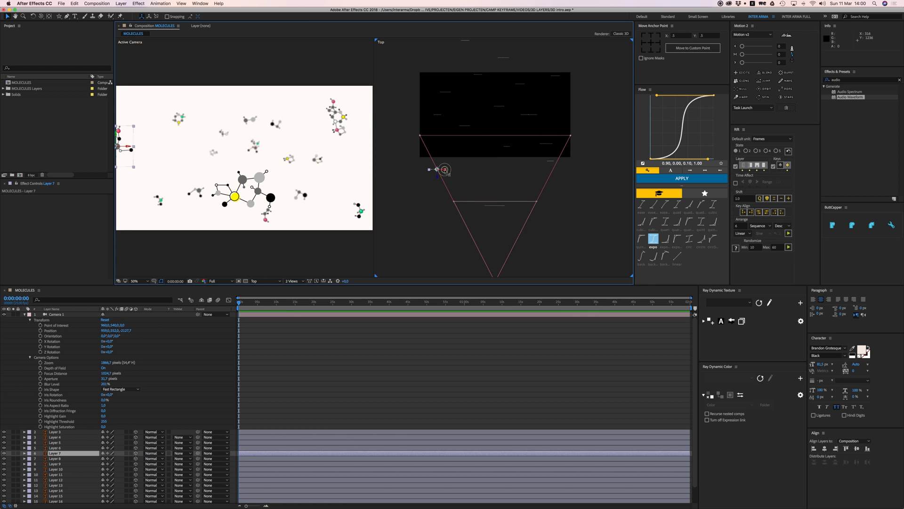
pyautogui.moveTo(131, 149); pyautogui.dragTo(157, 148)
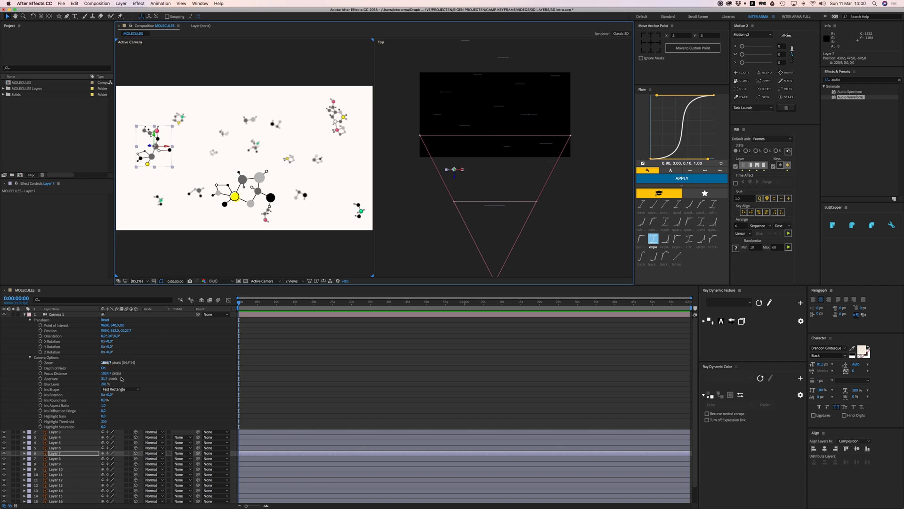
pyautogui.moveTo(108, 375); pyautogui.dragTo(214, 373)
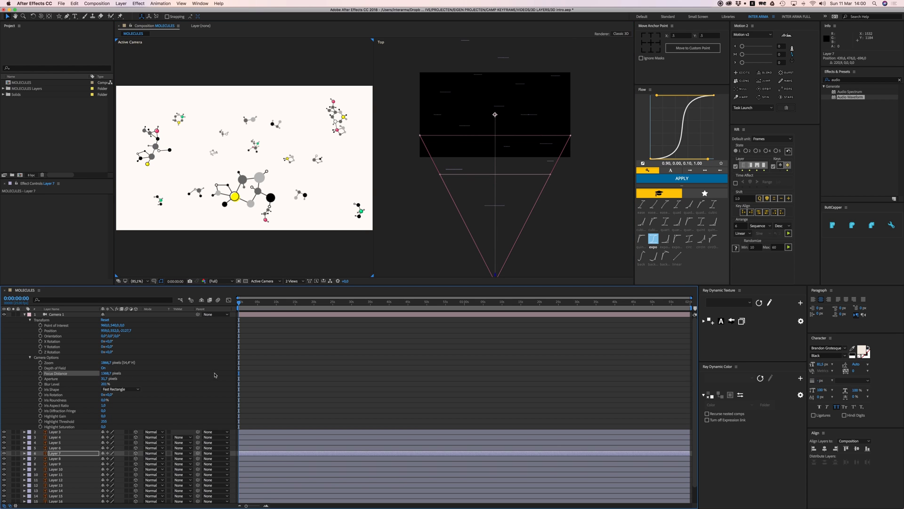
pyautogui.moveTo(111, 375); pyautogui.dragTo(103, 373)
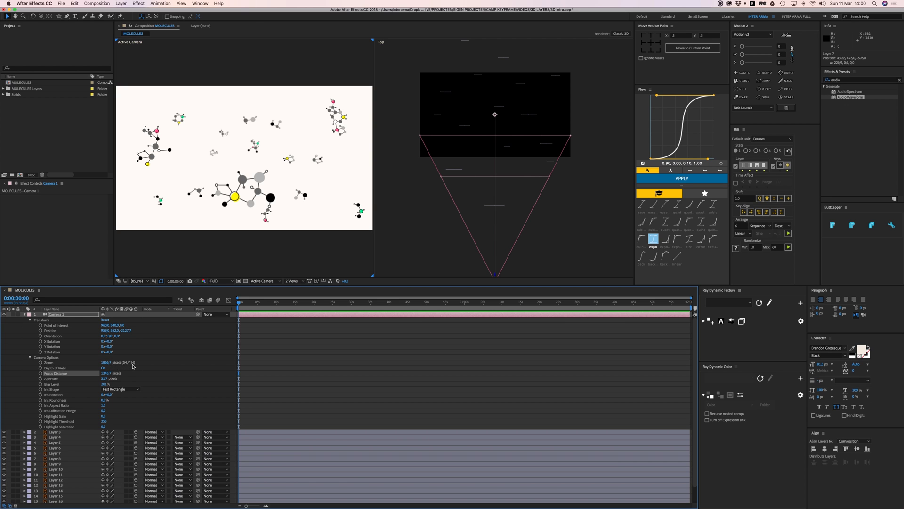
# Step: Move Camera 1 backward and forward along Z through the molecules, ending at about Z -1860
pyautogui.moveTo(129, 332); pyautogui.dragTo(62, 336)
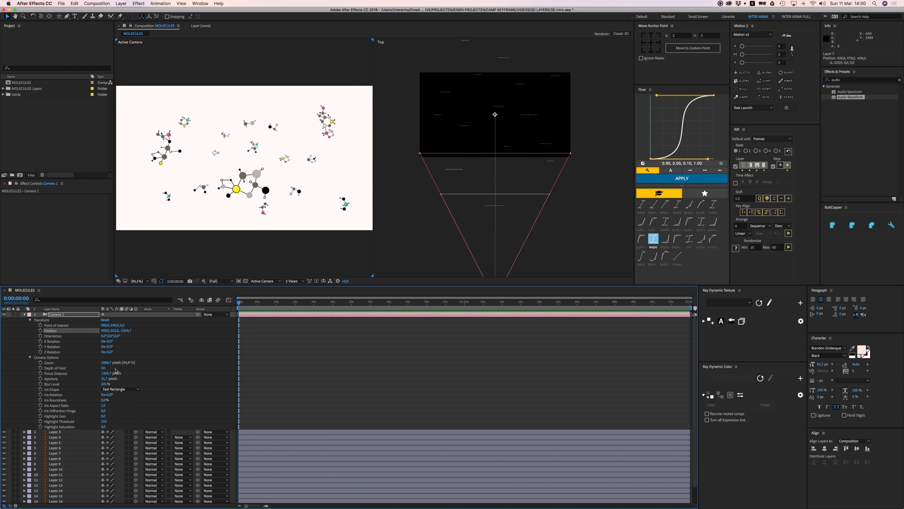
pyautogui.moveTo(128, 332); pyautogui.dragTo(373, 334)
pyautogui.moveTo(399, 335); pyautogui.dragTo(294, 342)
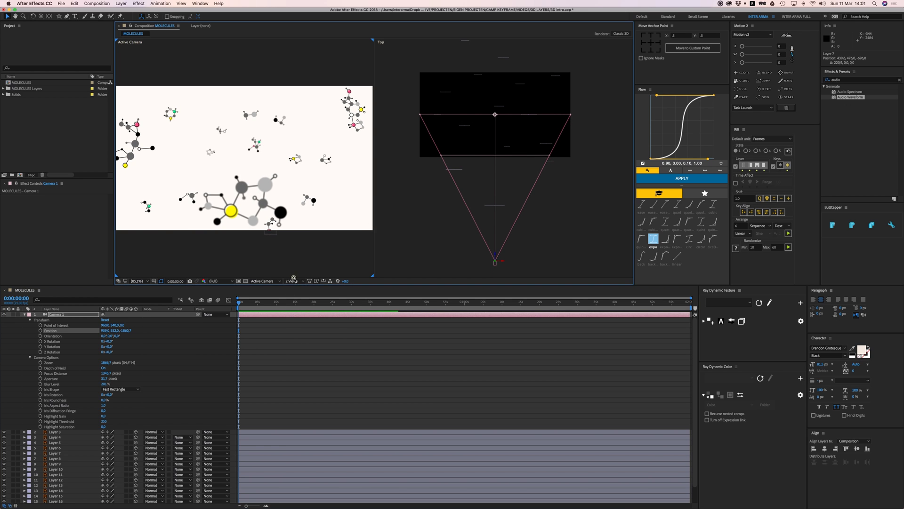
# Step: Return to a single Active Camera view fitted to the viewer and collapse Camera 1's properties in the timeline
pyautogui.click(292, 281)
pyautogui.click(296, 286)
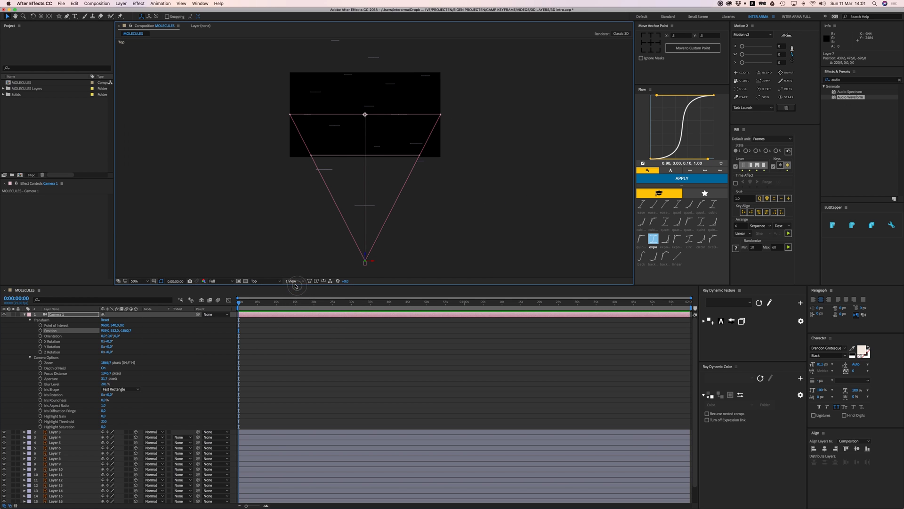
pyautogui.click(265, 281)
pyautogui.click(267, 286)
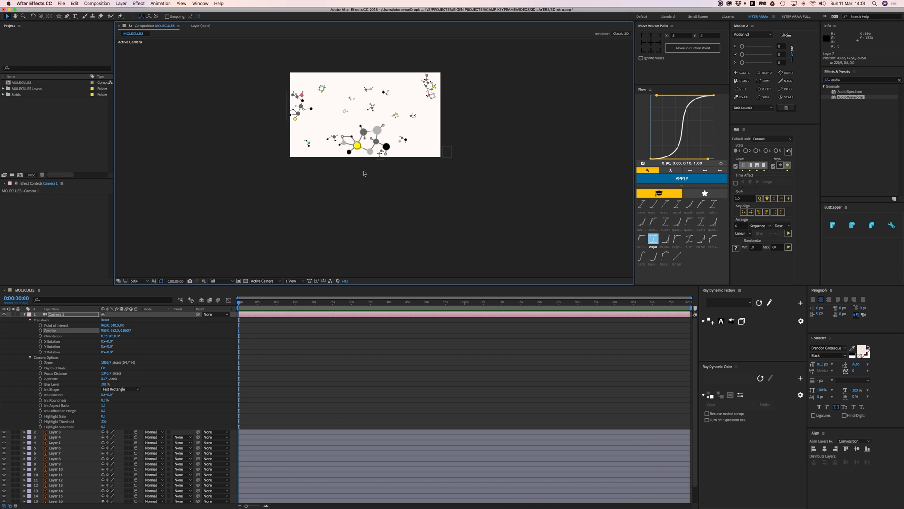
pyautogui.scroll(1, 371, 187)
pyautogui.moveTo(392, 186); pyautogui.dragTo(391, 275)
pyautogui.click(138, 281)
pyautogui.click(140, 288)
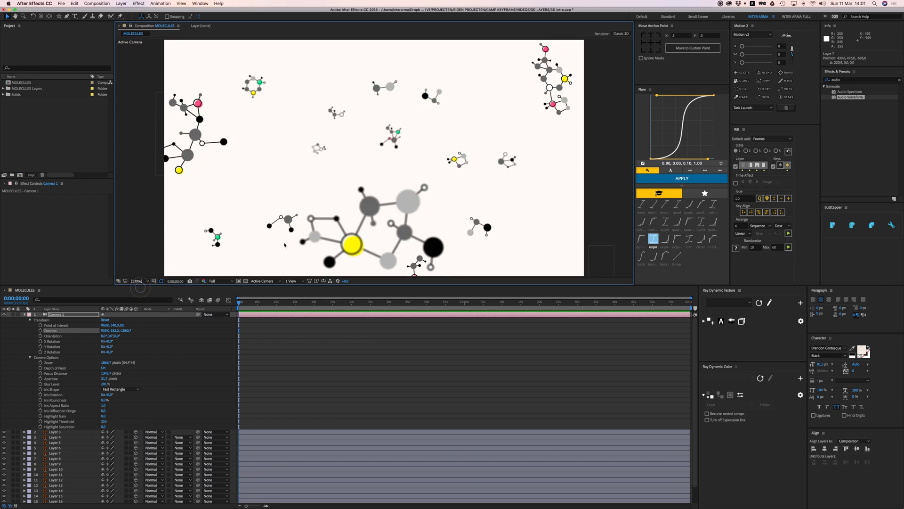
pyautogui.click(26, 314)
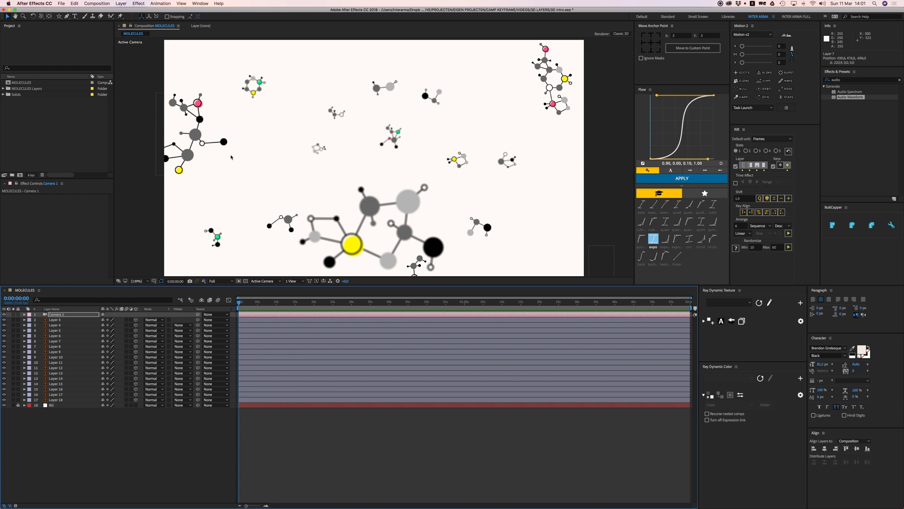
# Step: Reframe the molecules with the Orbit, Track XY and Track Z Camera tools, ending farther back at about Z -2177
pyautogui.click(34, 17)
pyautogui.click(41, 18)
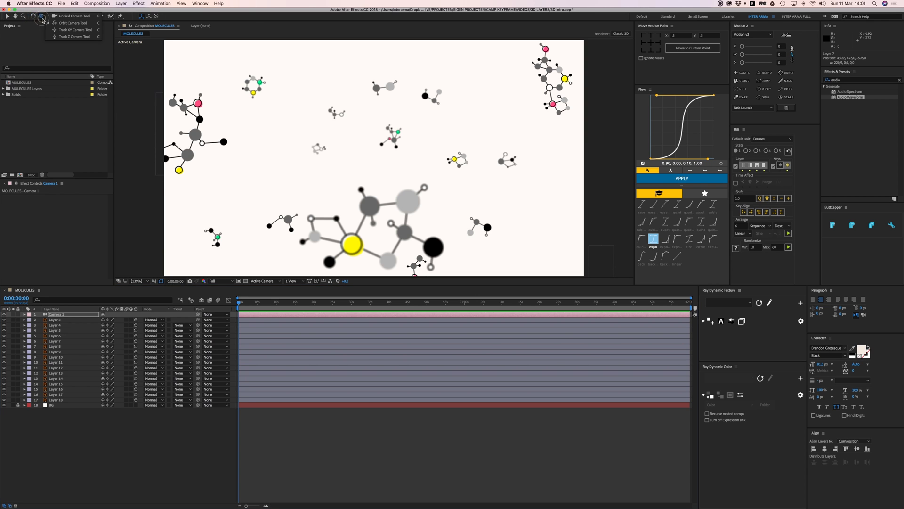
pyautogui.click(68, 27)
pyautogui.press('c')
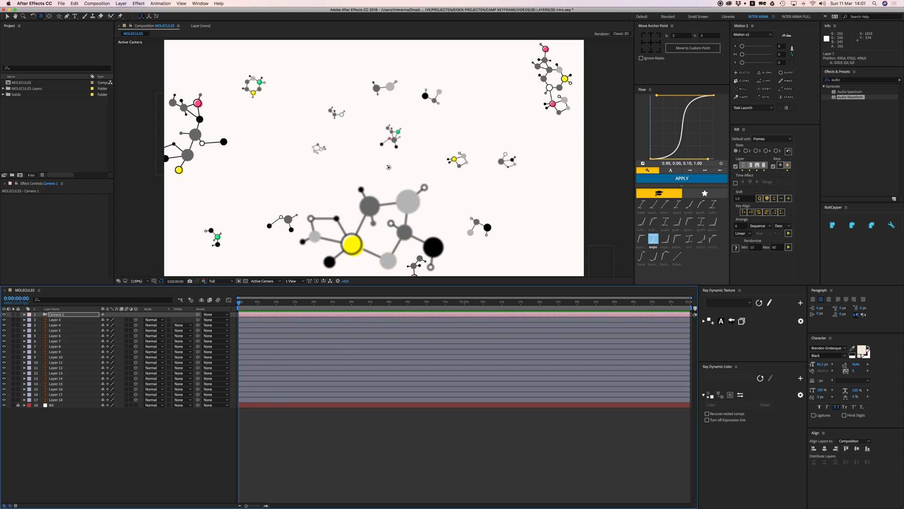
pyautogui.moveTo(383, 171); pyautogui.dragTo(403, 173)
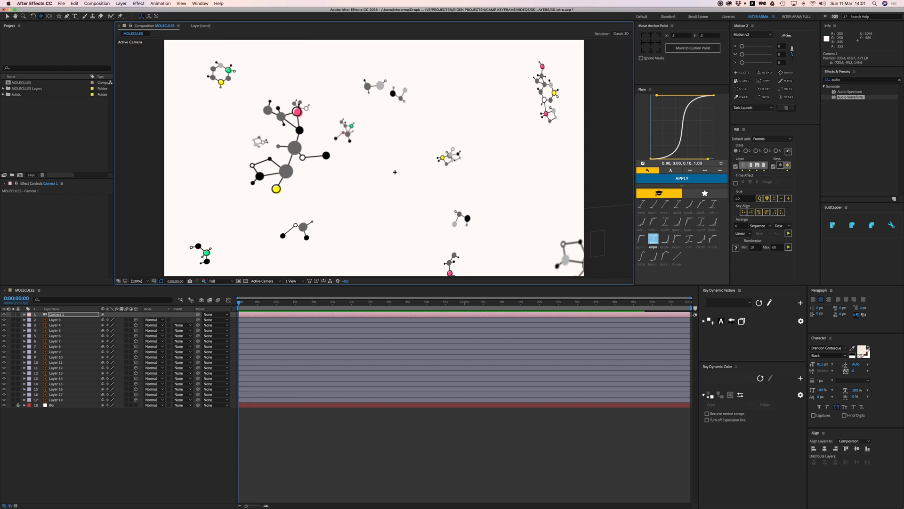
pyautogui.moveTo(404, 175); pyautogui.dragTo(380, 240)
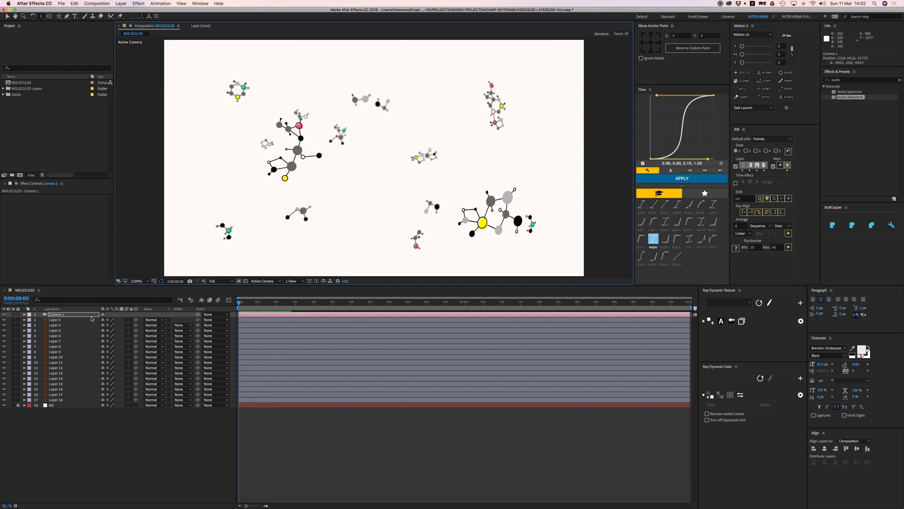
# Step: Reveal Camera 1's Transform properties, collapse its Camera Options, and start keyframing Position at 0:00:00:00
pyautogui.click(24, 315)
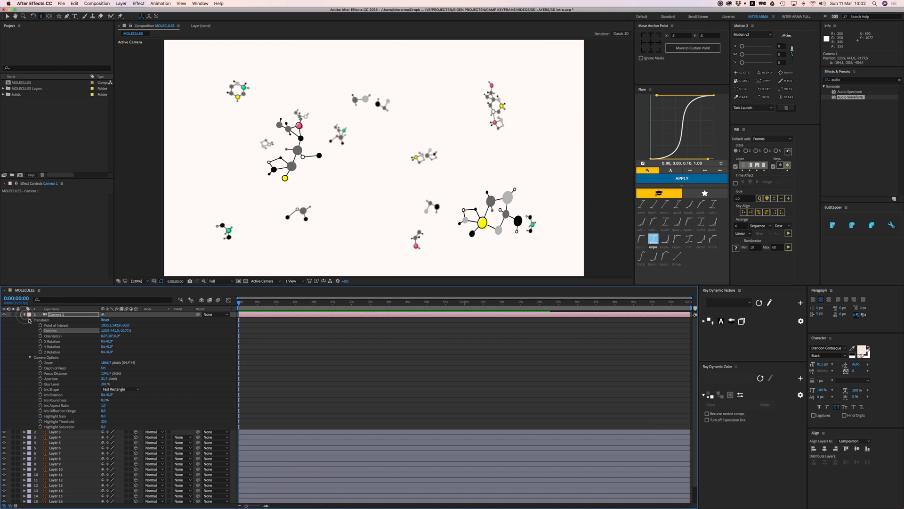
pyautogui.click(29, 357)
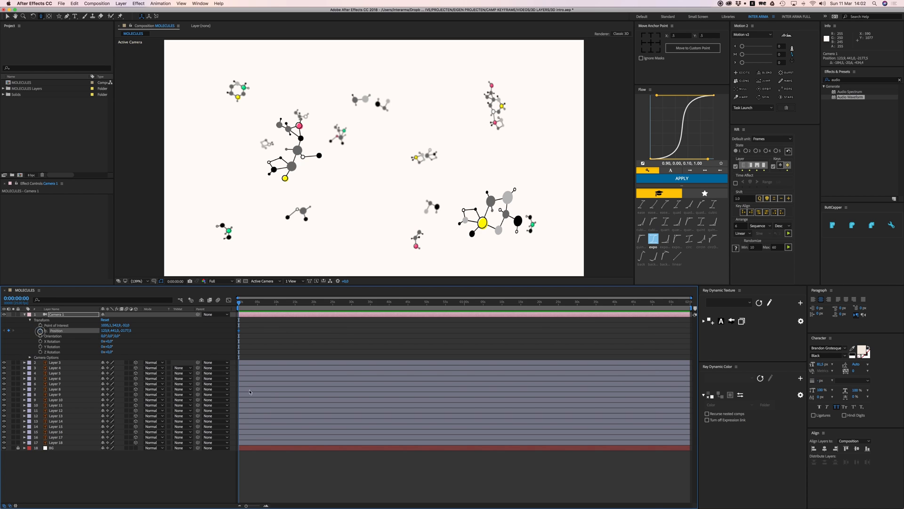
# Step: Orbit Camera 1 around the molecules at 0:00:05:24 to add a second Position keyframe at about Z -1656
pyautogui.click(267, 505)
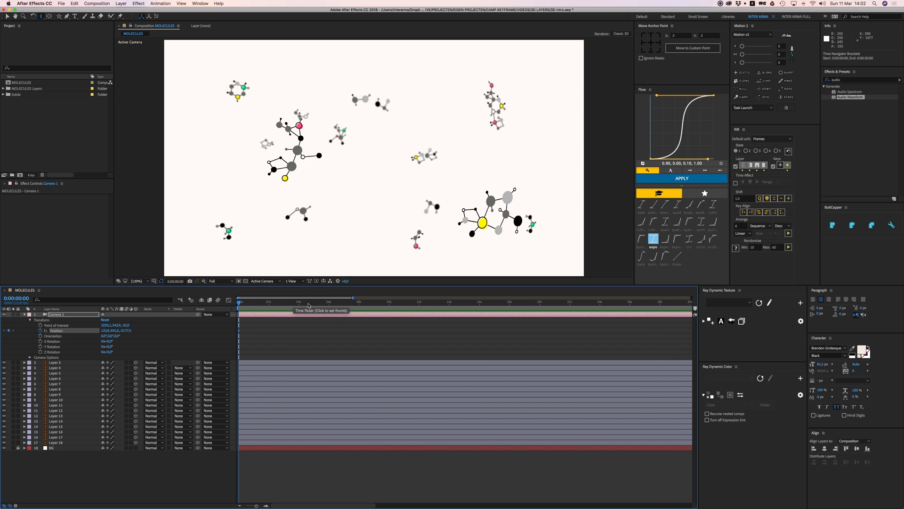
pyautogui.click(329, 305)
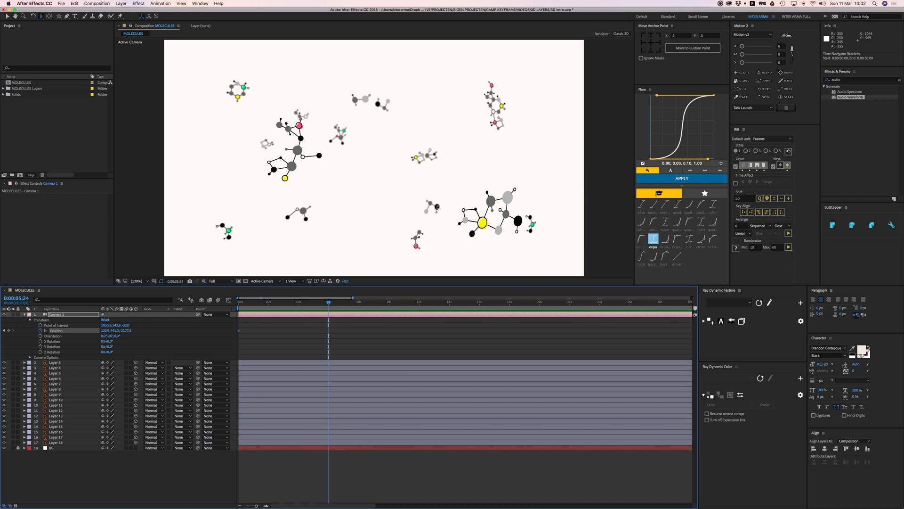
pyautogui.moveTo(460, 189); pyautogui.dragTo(402, 192)
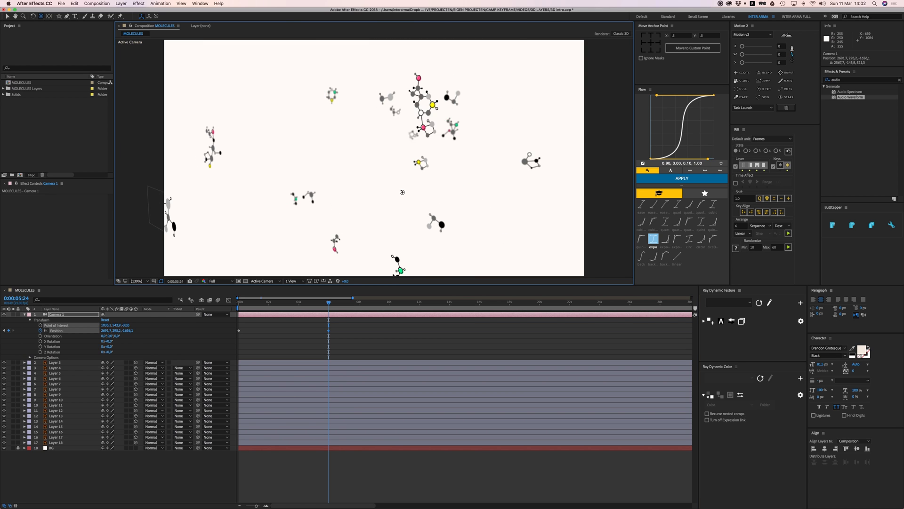
# Step: Preview the camera move between its two Position keyframes from the start of the composition
pyautogui.moveTo(313, 304); pyautogui.dragTo(242, 309)
pyautogui.press('space')
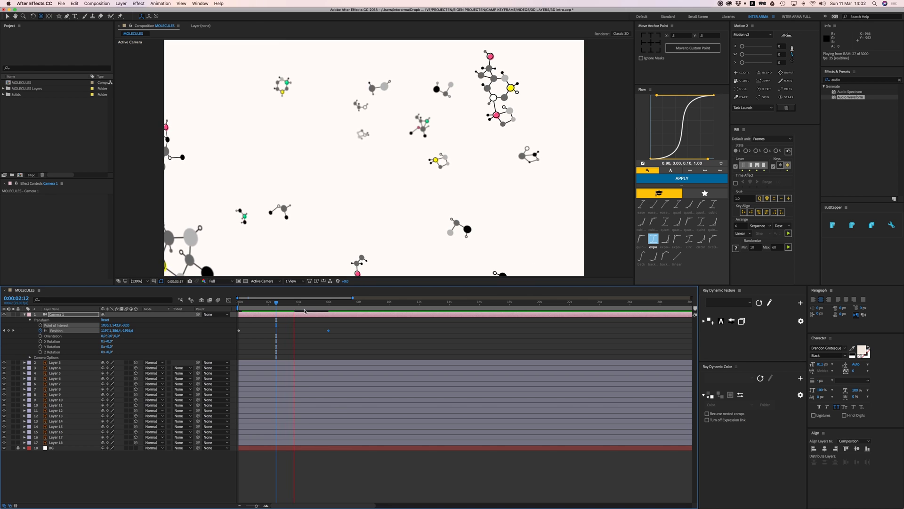
pyautogui.press('space')
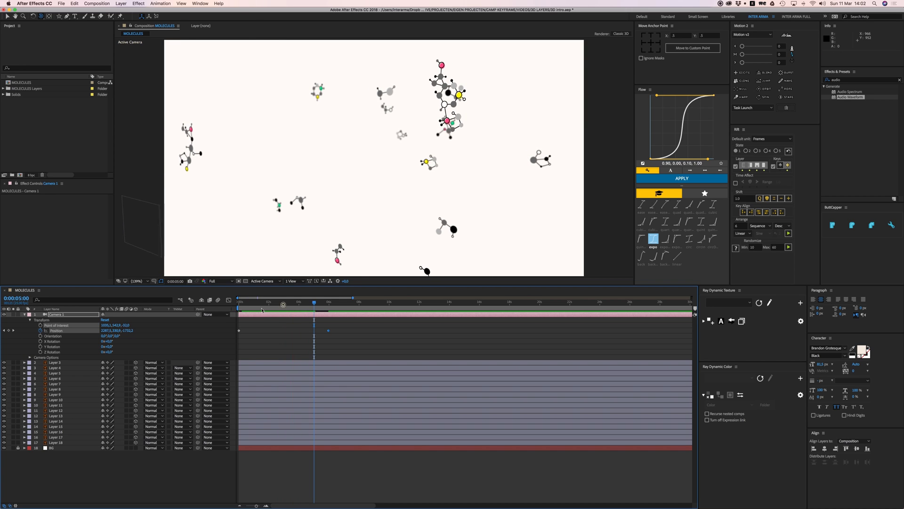
pyautogui.moveTo(283, 305); pyautogui.dragTo(237, 312)
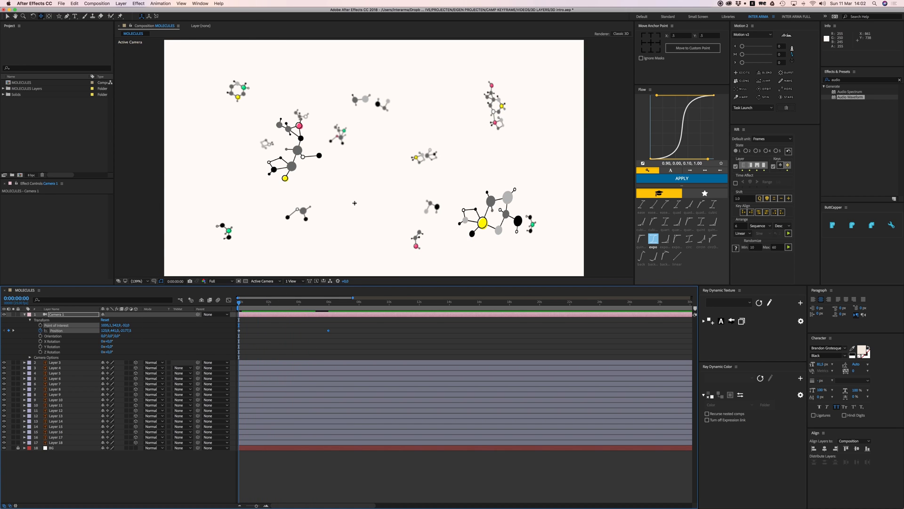
# Step: Reframe Camera 1 at 0:00:05:24, shifting it sideways and pushing it closer into the molecules
pyautogui.moveTo(277, 303); pyautogui.dragTo(325, 310)
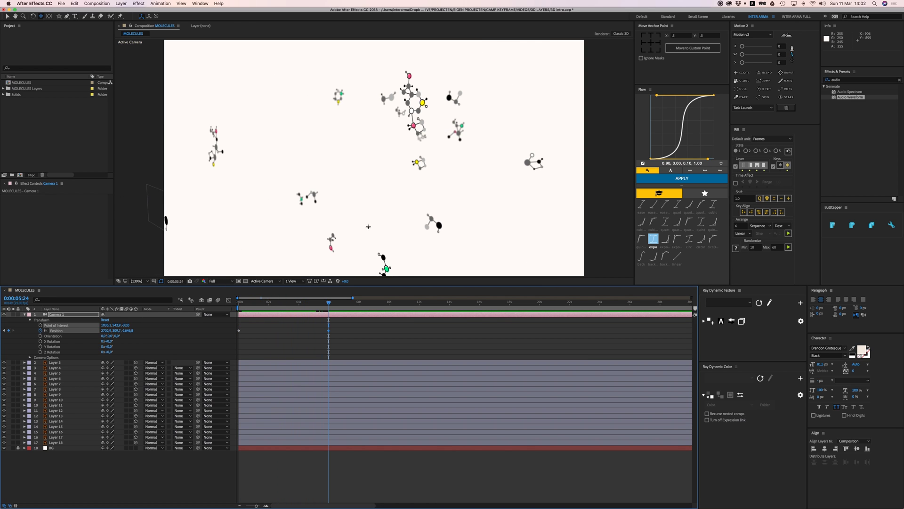
pyautogui.moveTo(378, 218)
pyautogui.mouseDown()
pyautogui.moveTo(389, 210)
pyautogui.moveTo(399, 218)
pyautogui.moveTo(394, 224)
pyautogui.mouseUp()
pyautogui.moveTo(394, 189); pyautogui.dragTo(425, 139)
# Step: Play back the revised camera move from the start and view the composition at 100% magnification
pyautogui.moveTo(320, 301); pyautogui.dragTo(225, 311)
pyautogui.press('space')
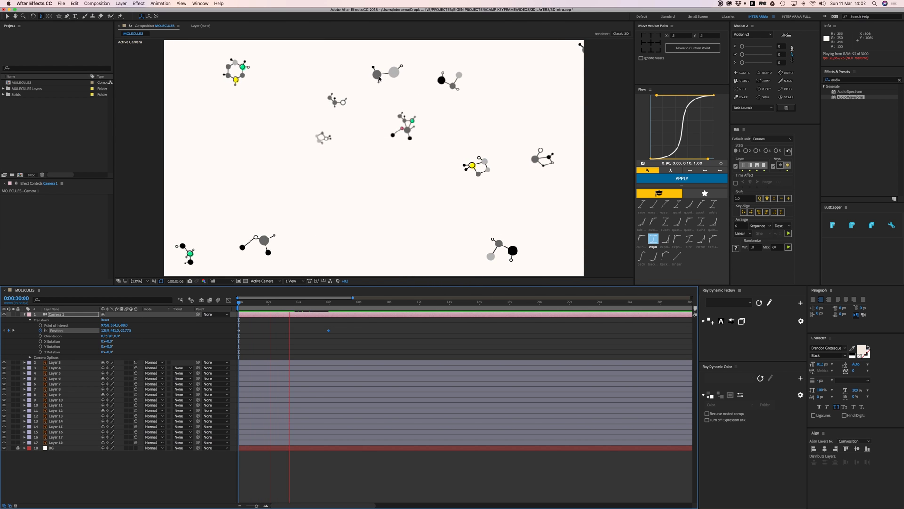
pyautogui.press('space')
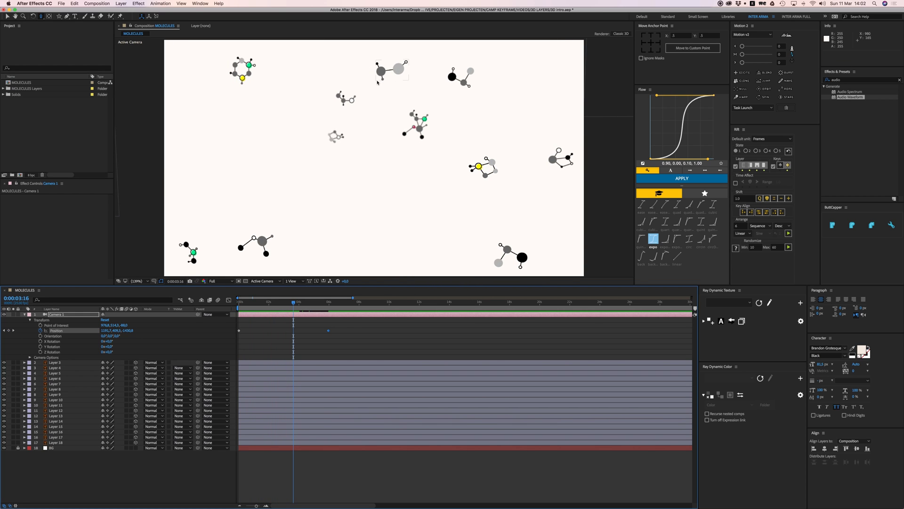
pyautogui.click(382, 78)
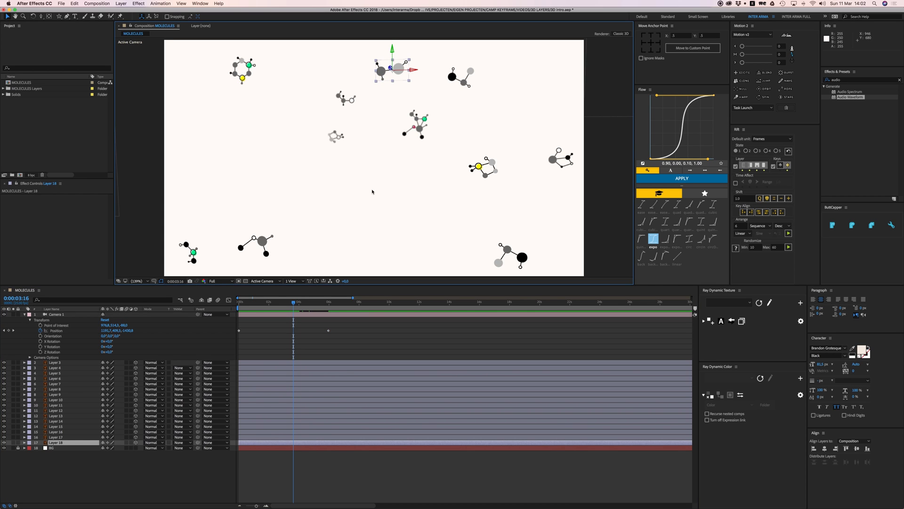
pyautogui.press(',')
pyautogui.moveTo(294, 309); pyautogui.dragTo(230, 310)
pyautogui.press('space')
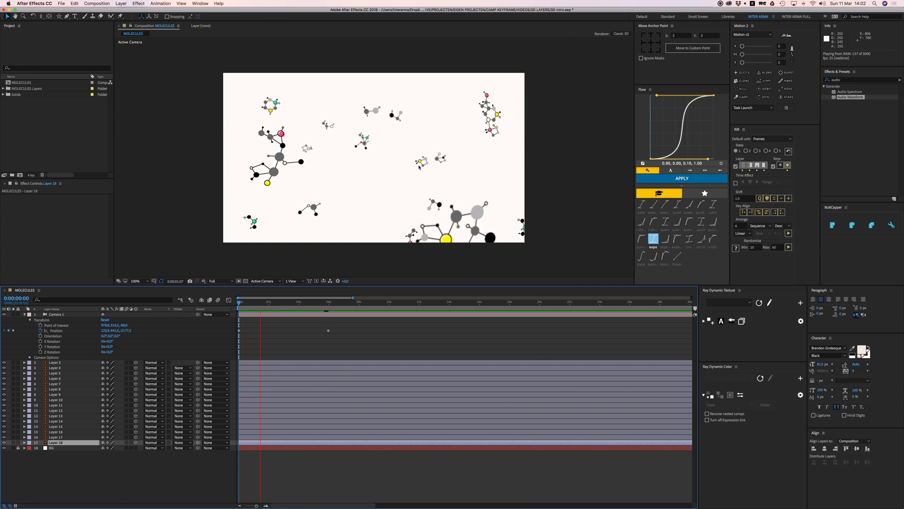
# Step: At 0:00:04:06, move Layer 13's yellow molecule left along X and toward the camera to about Z -495
pyautogui.click(420, 163)
pyautogui.click(300, 308)
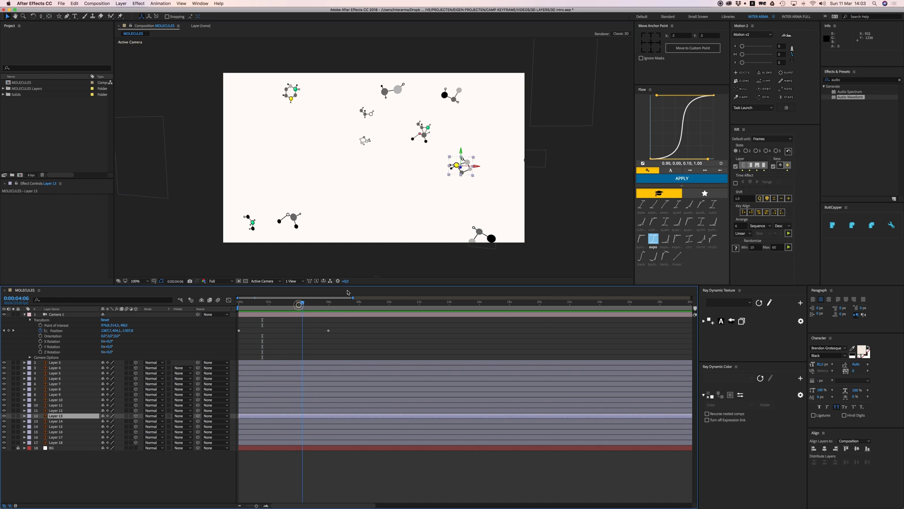
pyautogui.moveTo(479, 168); pyautogui.dragTo(457, 181)
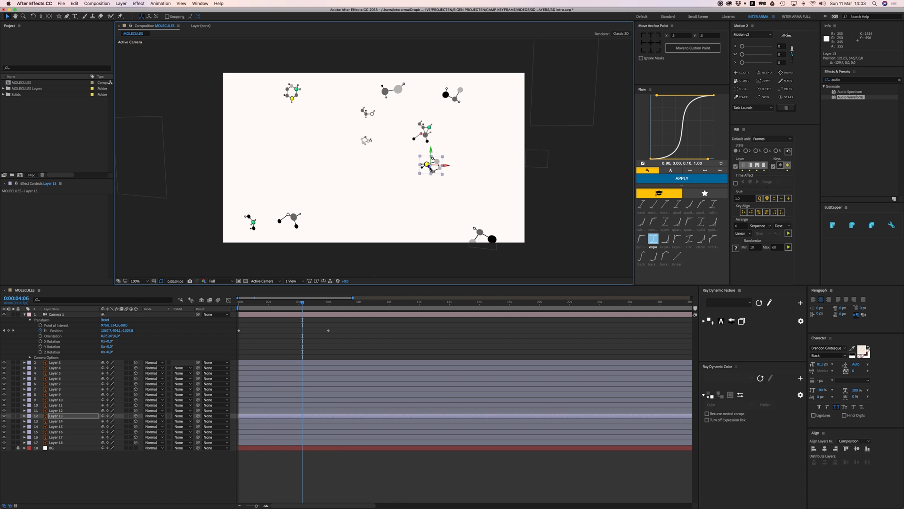
pyautogui.moveTo(427, 170); pyautogui.dragTo(332, 220)
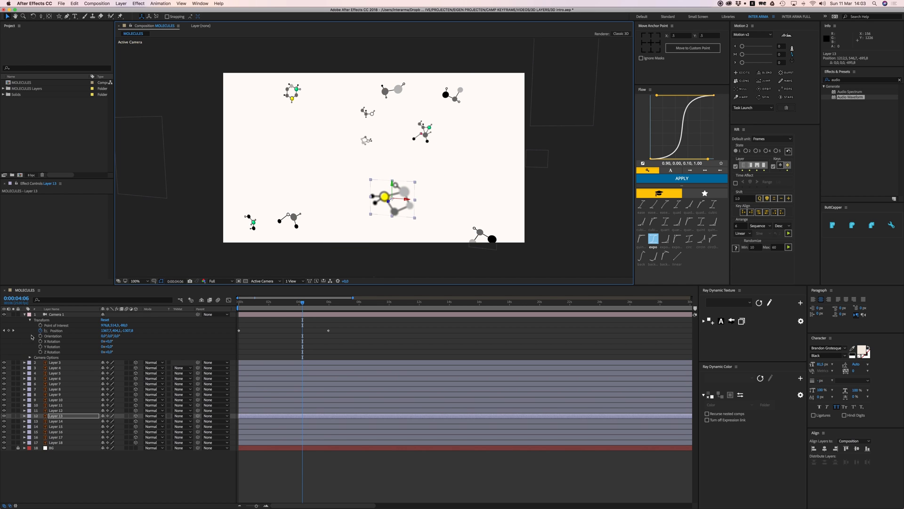
# Step: Toggle Camera 1's Depth of Field off and back on to compare the blur on the near molecule
pyautogui.click(29, 358)
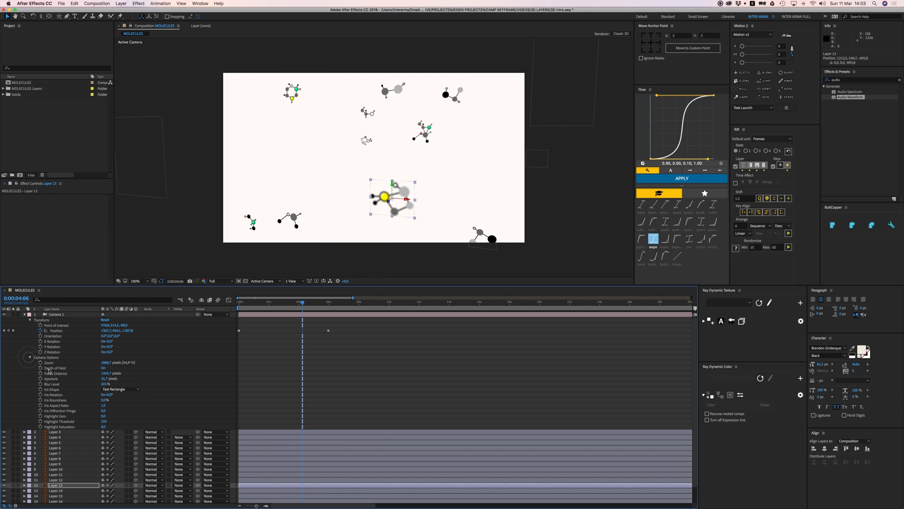
pyautogui.click(104, 368)
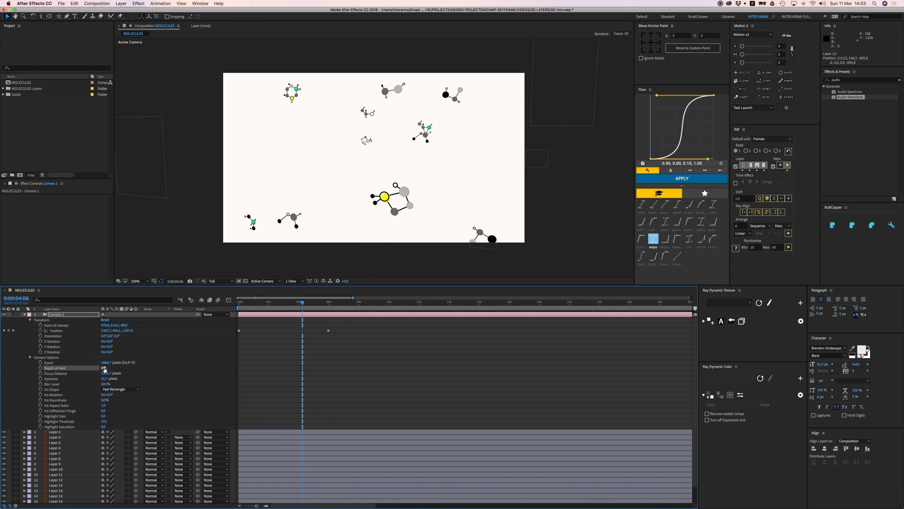
pyautogui.click(104, 368)
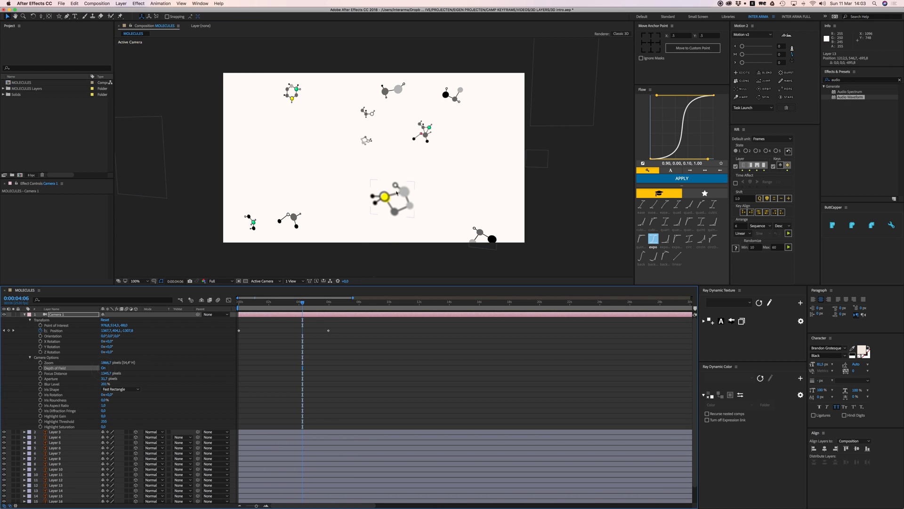
# Step: Push Layer 13 farther from the camera and left to about X 821, and preview the result from the start
pyautogui.click(384, 203)
pyautogui.moveTo(390, 202); pyautogui.dragTo(321, 162)
pyautogui.click(316, 338)
pyautogui.moveTo(301, 302); pyautogui.dragTo(219, 306)
pyautogui.press('space')
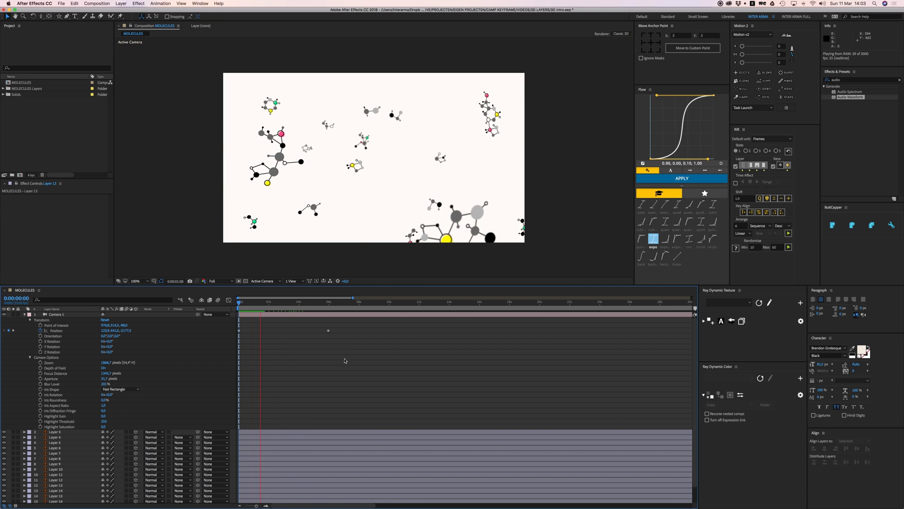
# Step: Reveal Layer 13's Transform properties, move it to about X 625 at 0:00:02:03, and start keyframing its Position
pyautogui.click(348, 168)
pyautogui.scroll(-2, 273, 430)
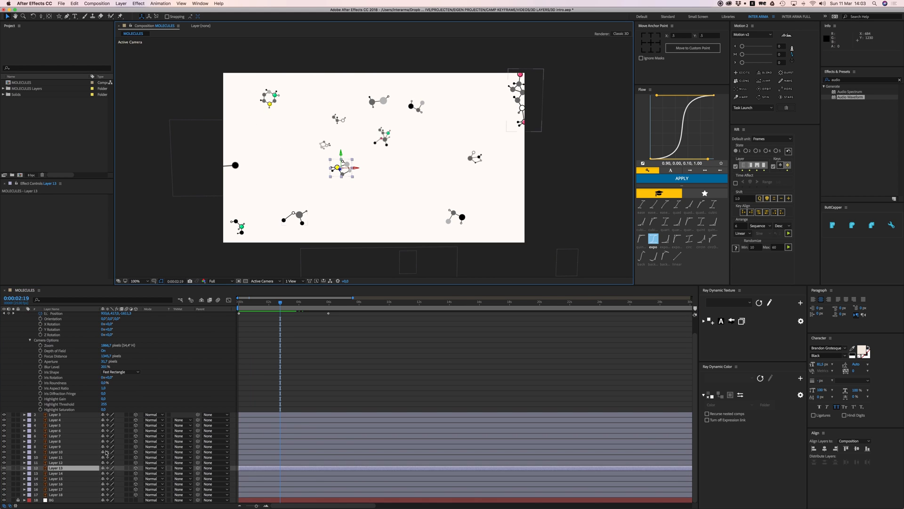
pyautogui.click(24, 468)
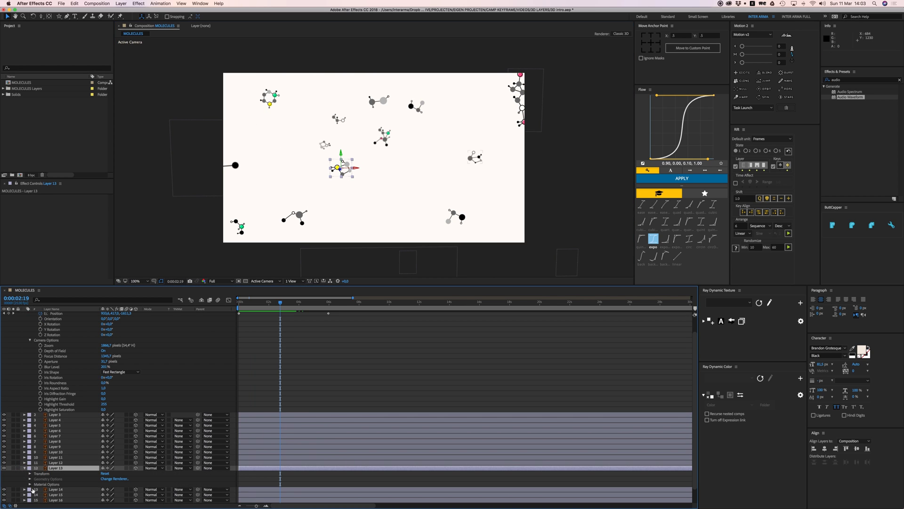
pyautogui.click(29, 473)
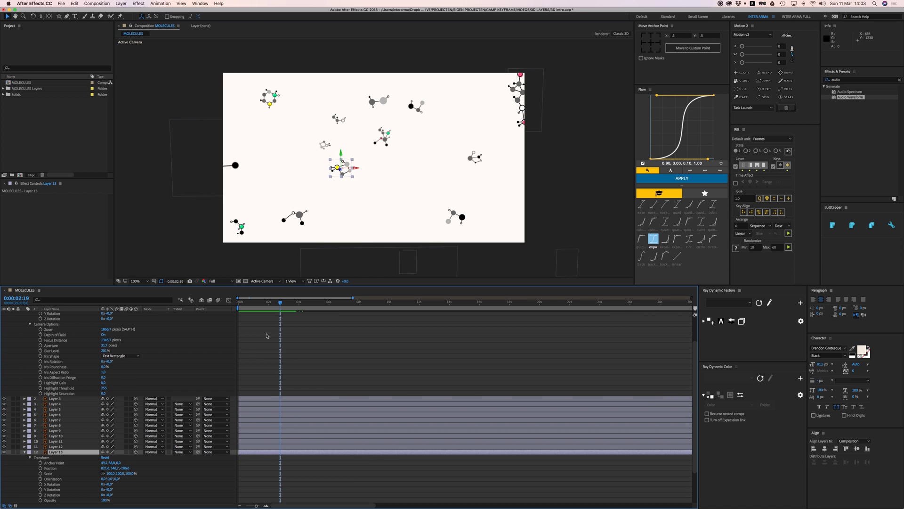
pyautogui.moveTo(278, 306); pyautogui.dragTo(271, 306)
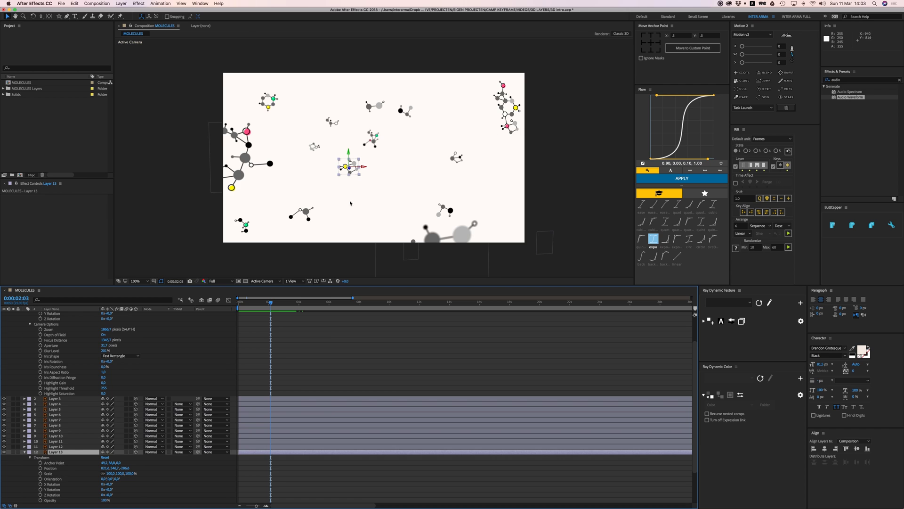
pyautogui.moveTo(366, 168); pyautogui.dragTo(334, 170)
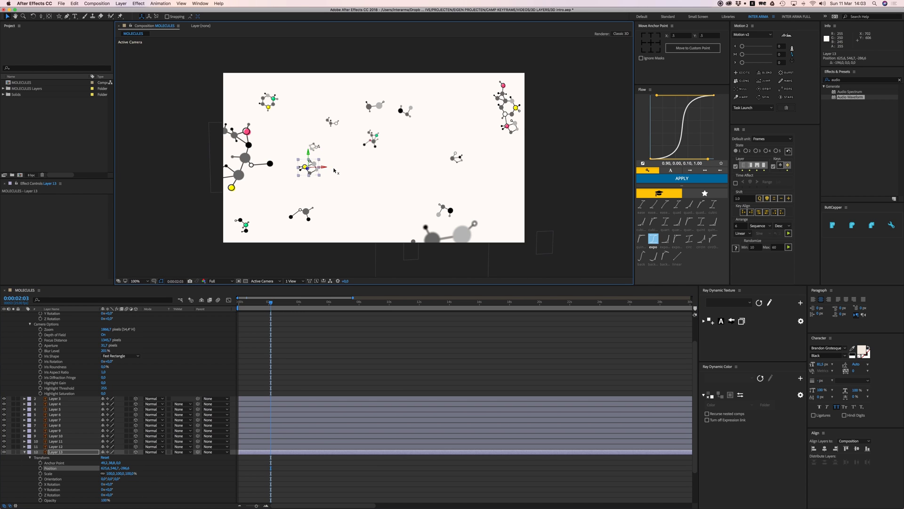
pyautogui.click(41, 469)
# Step: Move Layer 13 right along X at about 0:00:04:00 for a second Position keyframe and preview its motion
pyautogui.moveTo(294, 305); pyautogui.dragTo(299, 304)
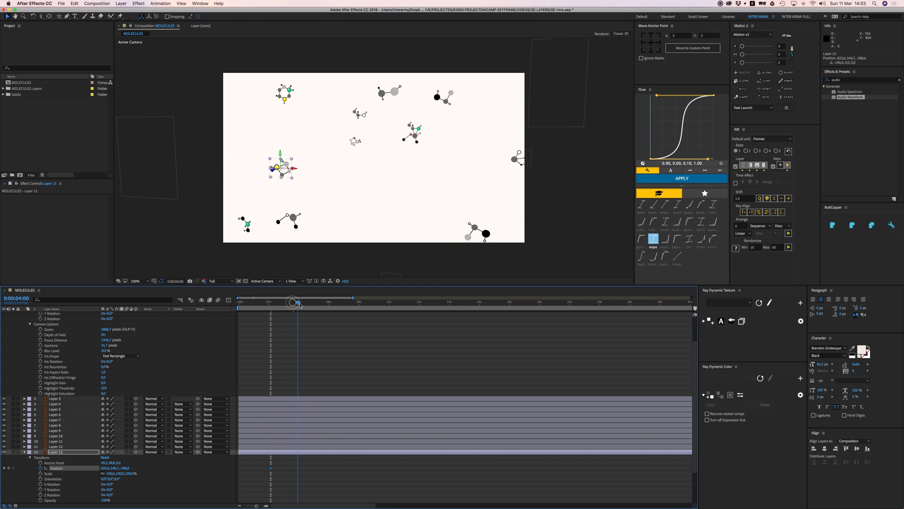
pyautogui.moveTo(294, 171); pyautogui.dragTo(411, 173)
pyautogui.moveTo(295, 305); pyautogui.dragTo(265, 305)
pyautogui.click(324, 350)
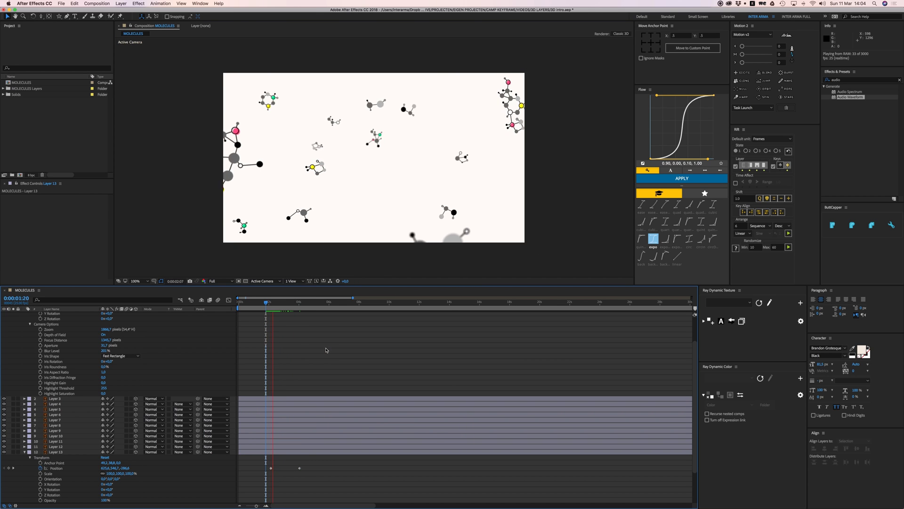
pyautogui.press('space')
# Step: Spread Layer 13's Position keyframes apart, moving the last to 0:00:05:21 and the first near the composition's start
pyautogui.moveTo(300, 468); pyautogui.dragTo(306, 470)
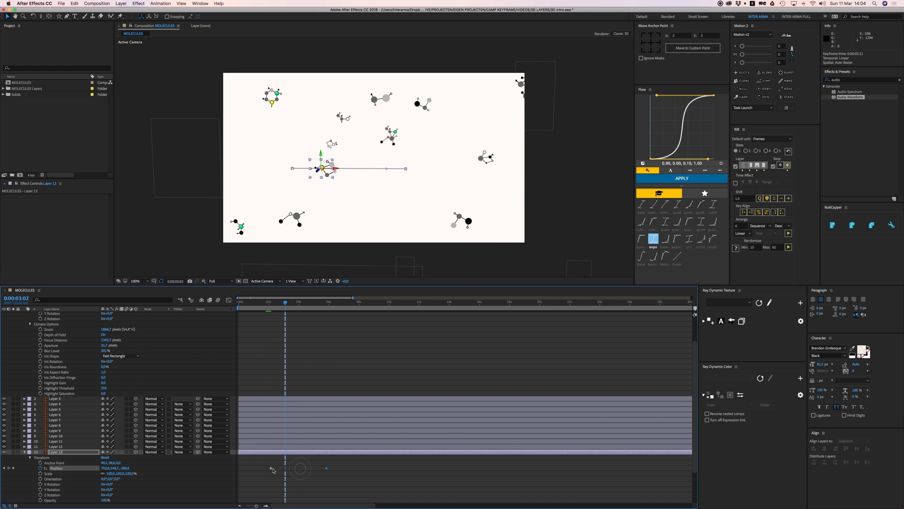
pyautogui.click(294, 373)
pyautogui.press('space')
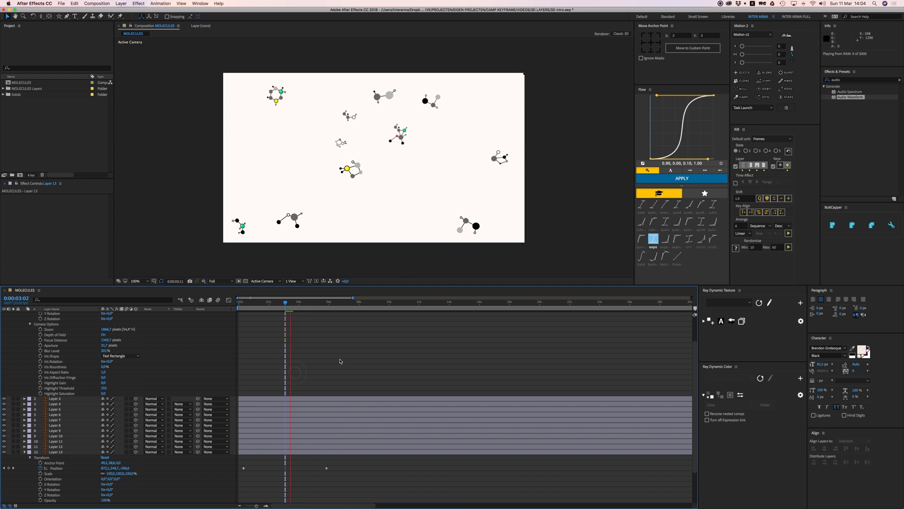
pyautogui.press('space')
# Step: Play back the slower drift of Layer 13 together with the camera move from near the composition's start
pyautogui.moveTo(305, 303); pyautogui.dragTo(282, 308)
pyautogui.press('space')
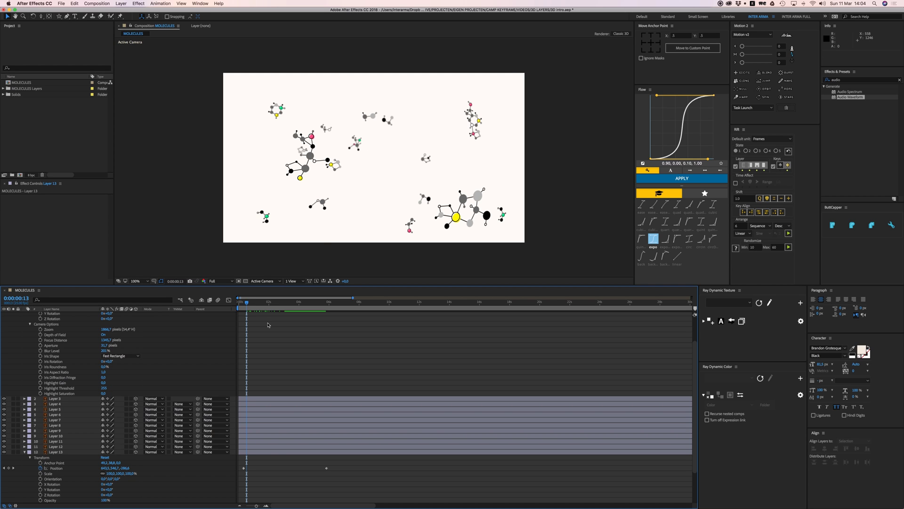
pyautogui.press('space')
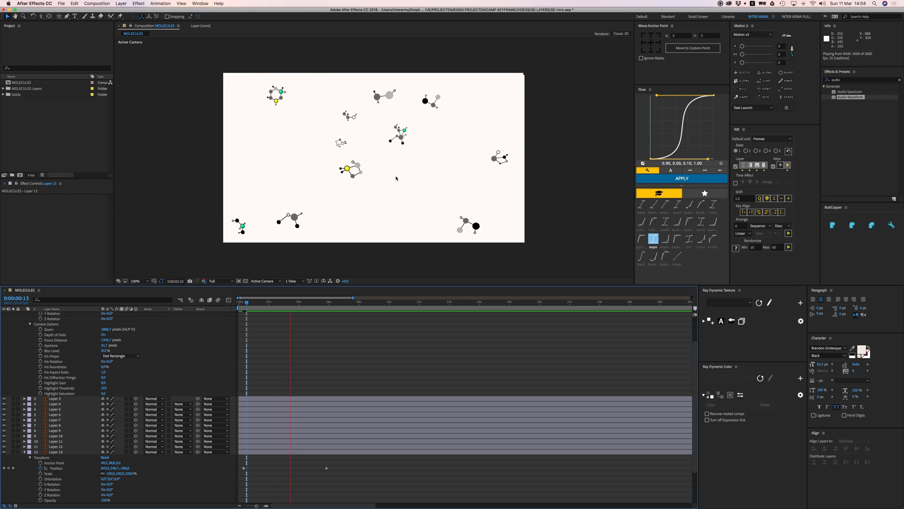
pyautogui.press('space')
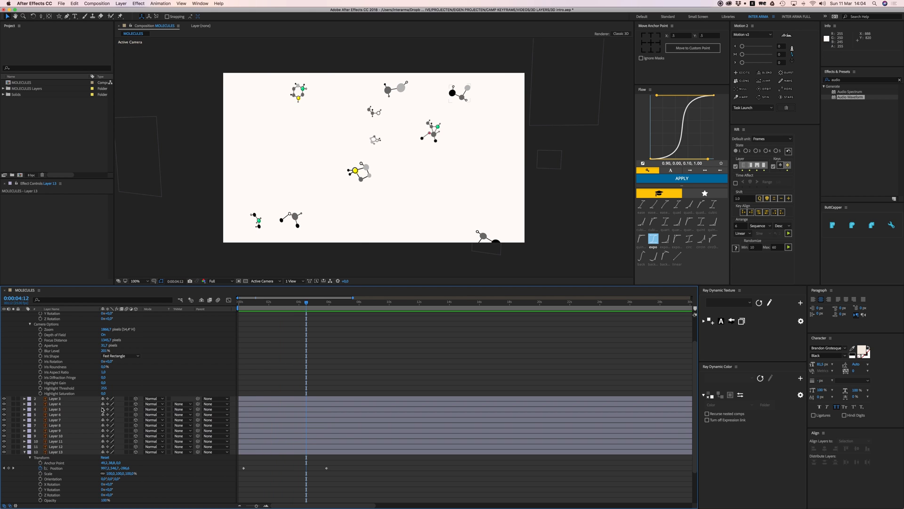
# Step: Collapse the properties of Layer 13 and Camera 1 in the timeline
pyautogui.click(25, 451)
pyautogui.scroll(2, 32, 337)
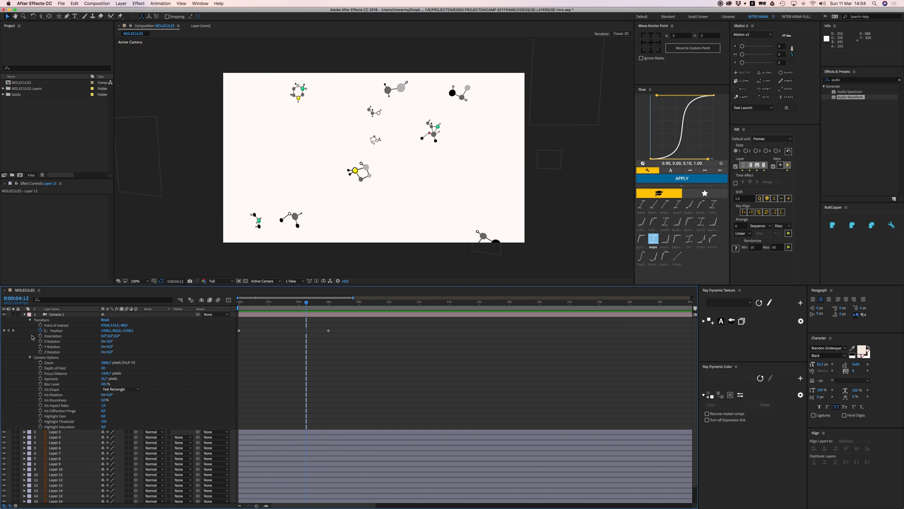
pyautogui.click(25, 314)
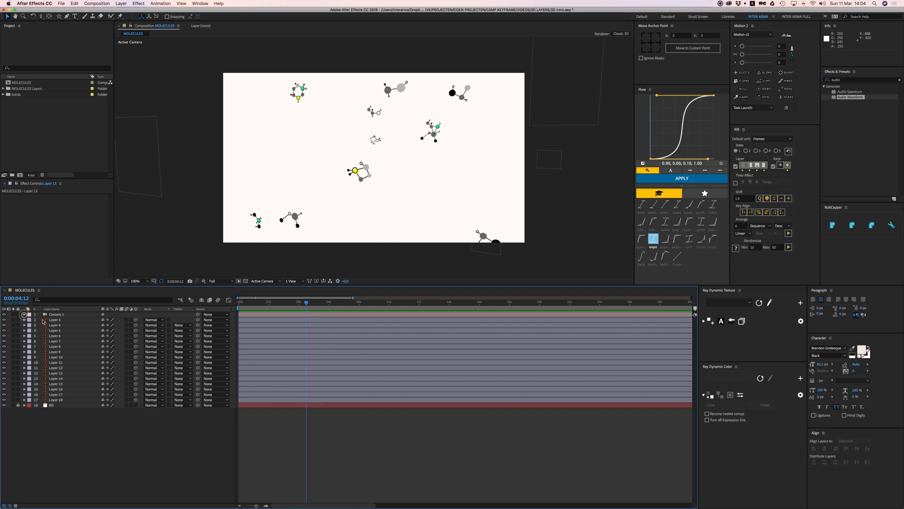
# Step: Orbit Camera 1 at 0:00:04:12 until the molecules appear edge-on, and swing it back toward a frontal view
pyautogui.click(290, 315)
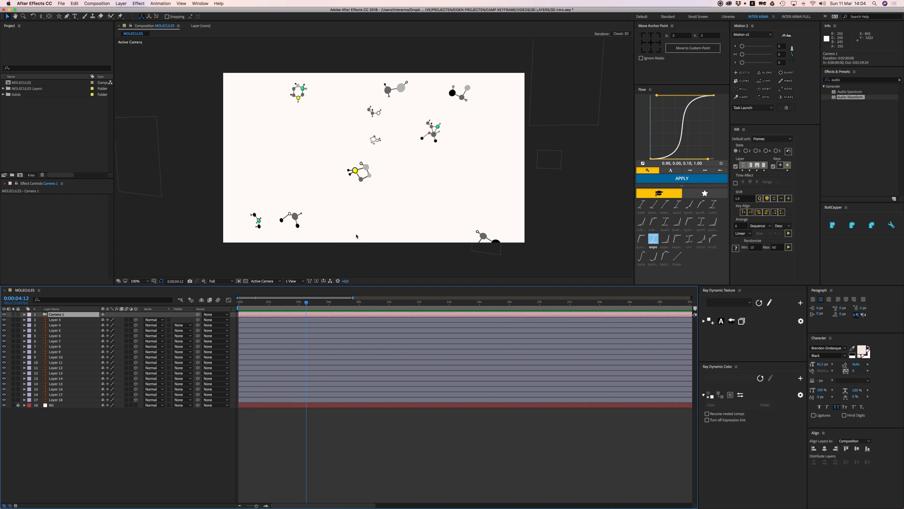
pyautogui.press('c')
pyautogui.moveTo(404, 202); pyautogui.dragTo(280, 173)
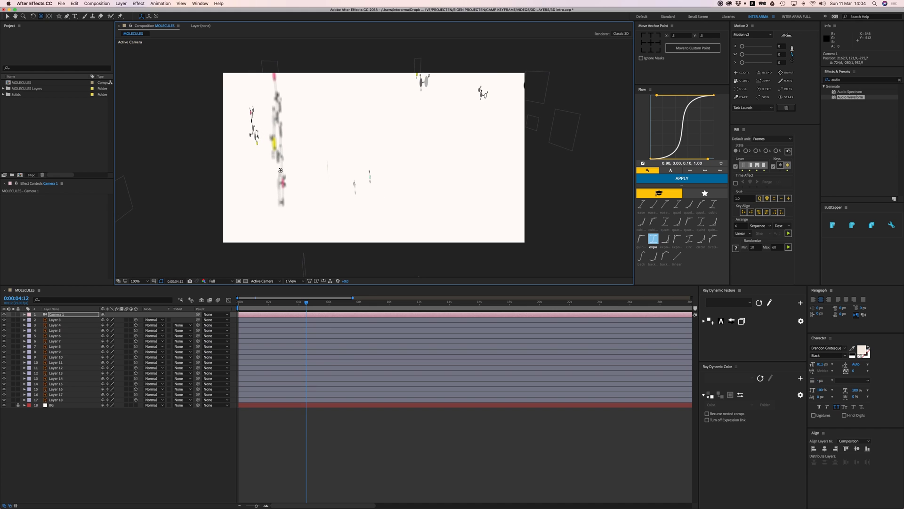
pyautogui.moveTo(387, 163); pyautogui.dragTo(451, 152)
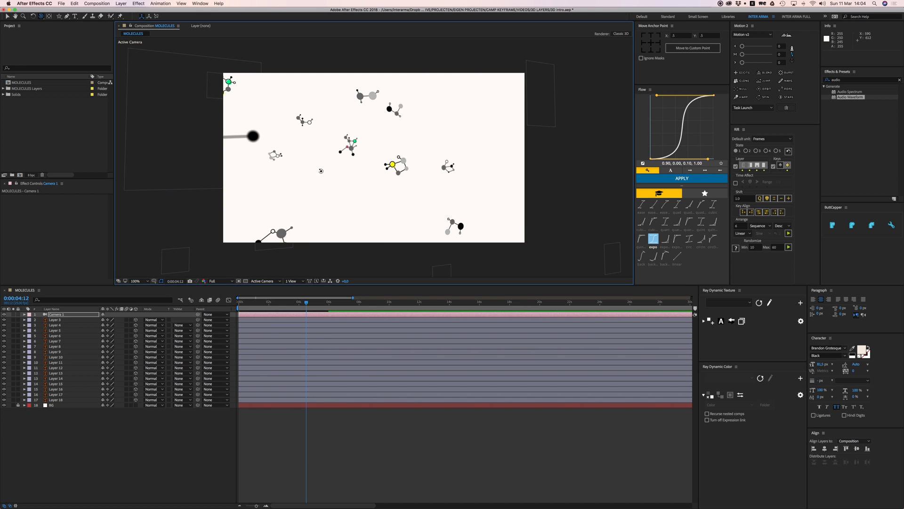
# Step: Turn off Camera 1's depth of field and orbit the camera to an angled view of the molecules at 0:00:04:12
pyautogui.moveTo(329, 173); pyautogui.dragTo(162, 255)
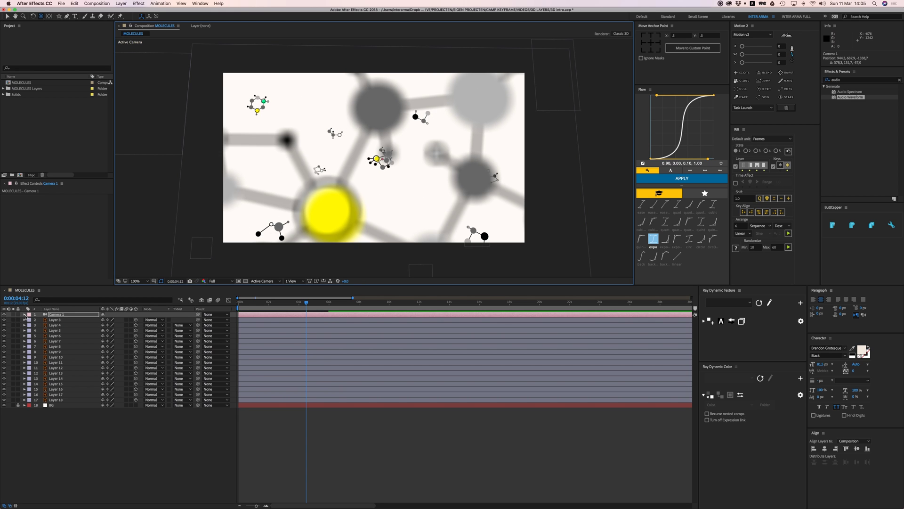
pyautogui.click(24, 314)
pyautogui.click(104, 368)
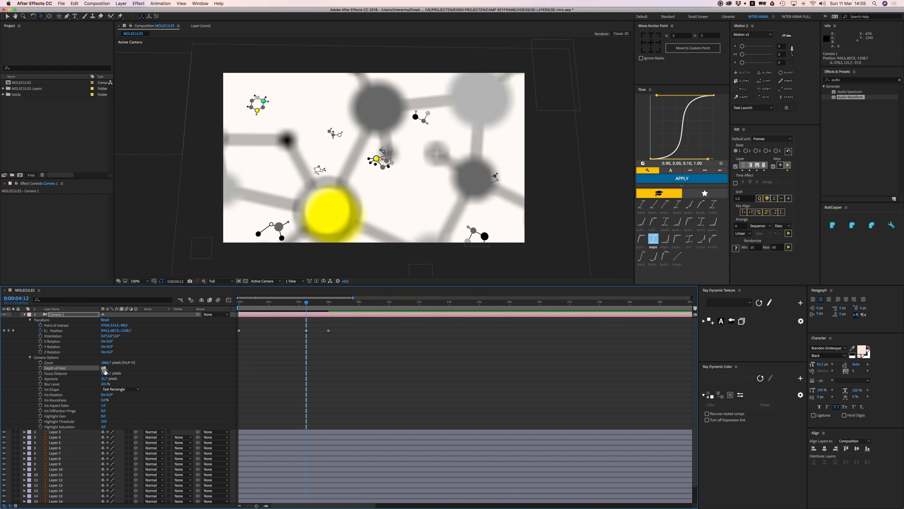
pyautogui.moveTo(357, 203); pyautogui.dragTo(377, 212)
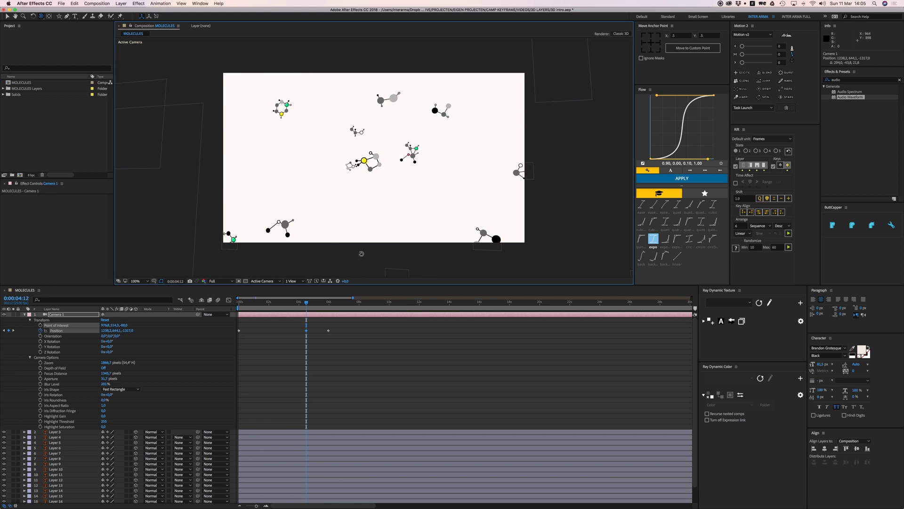
# Step: Replace Camera 1's existing Position keyframes with a new sideways orbit keyframed from 0:00:04:12 to 0:00:07:12
pyautogui.moveTo(354, 323); pyautogui.dragTo(217, 344)
pyautogui.press('Delete')
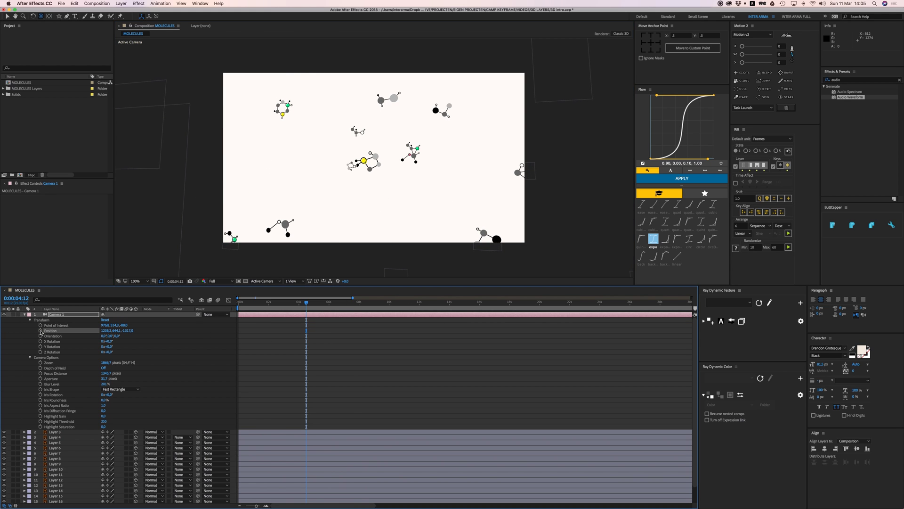
pyautogui.click(352, 303)
pyautogui.moveTo(360, 200); pyautogui.dragTo(382, 202)
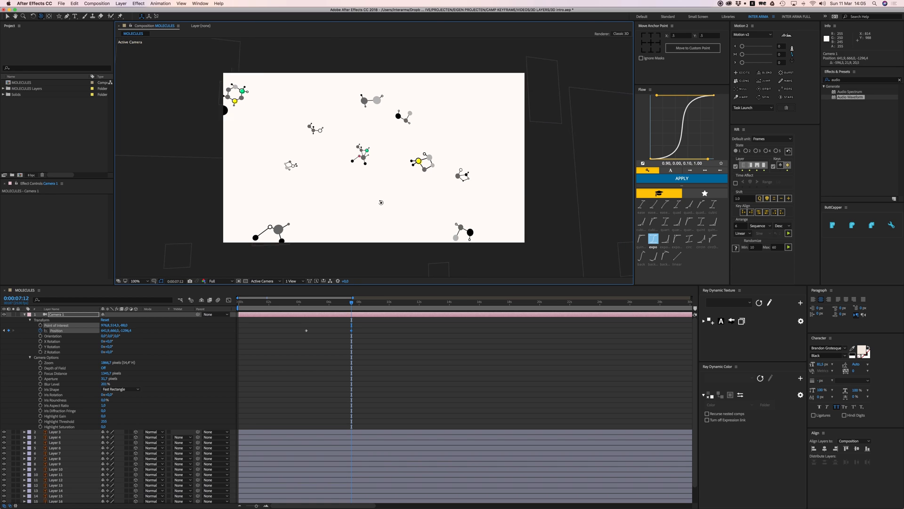
# Step: Play back the camera orbit without depth of field from 0:00:04:15, and park the playhead at 0:00:06:03
pyautogui.click(311, 306)
pyautogui.press('space')
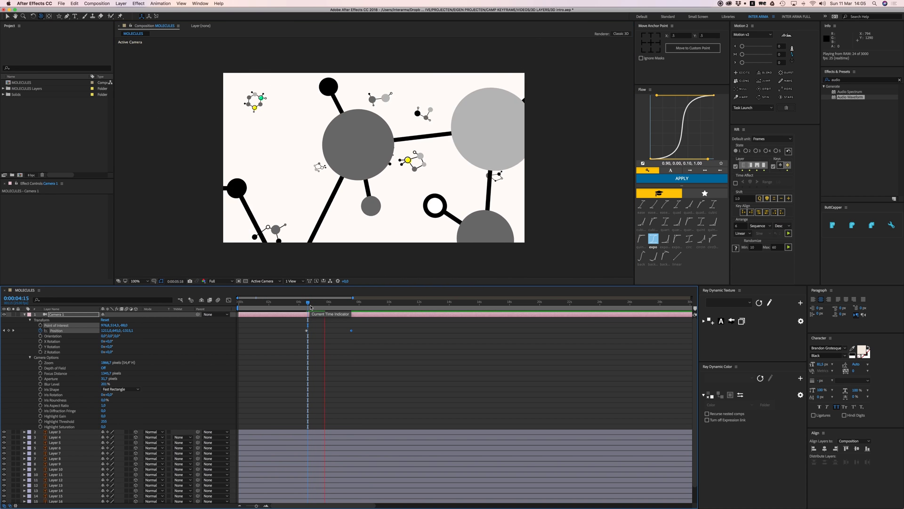
pyautogui.press('space')
pyautogui.click(332, 303)
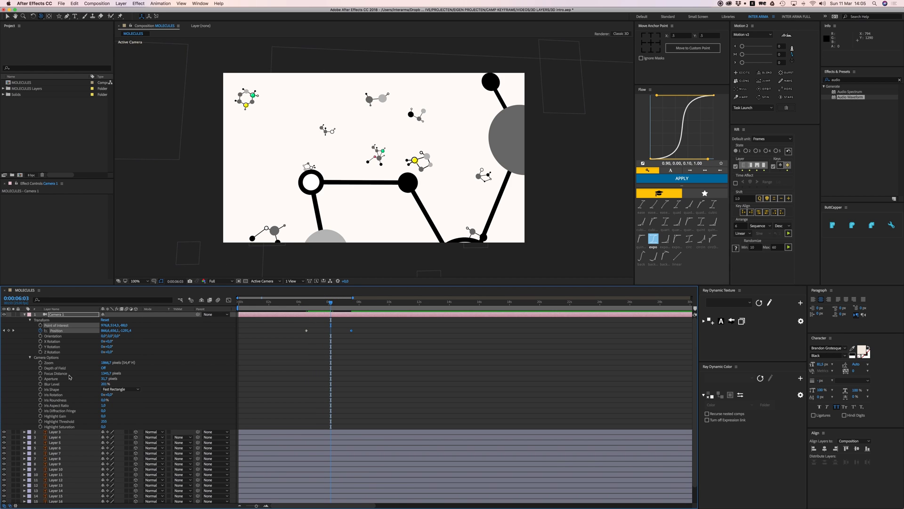
# Step: Turn Camera 1's depth of field back on, raise the Focus Distance to about 4840 pixels and slightly lower the Blur Level
pyautogui.click(104, 367)
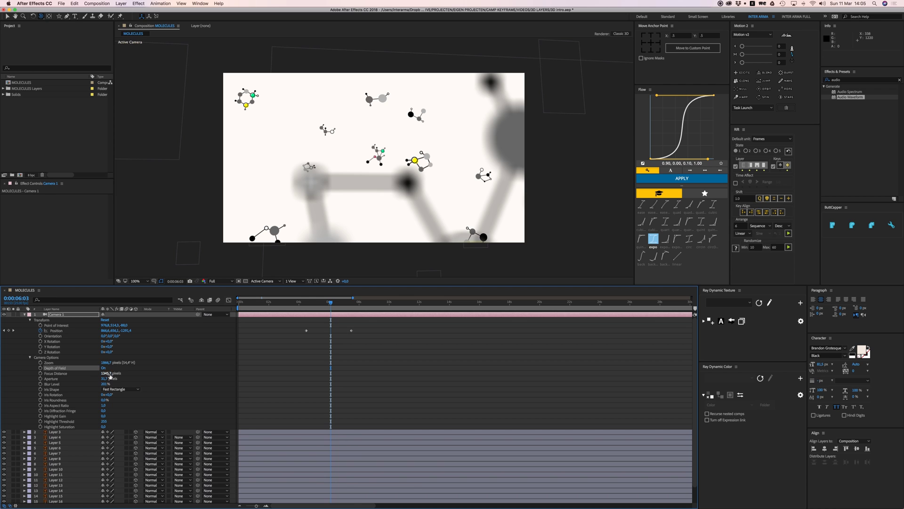
pyautogui.moveTo(109, 373); pyautogui.dragTo(61, 375)
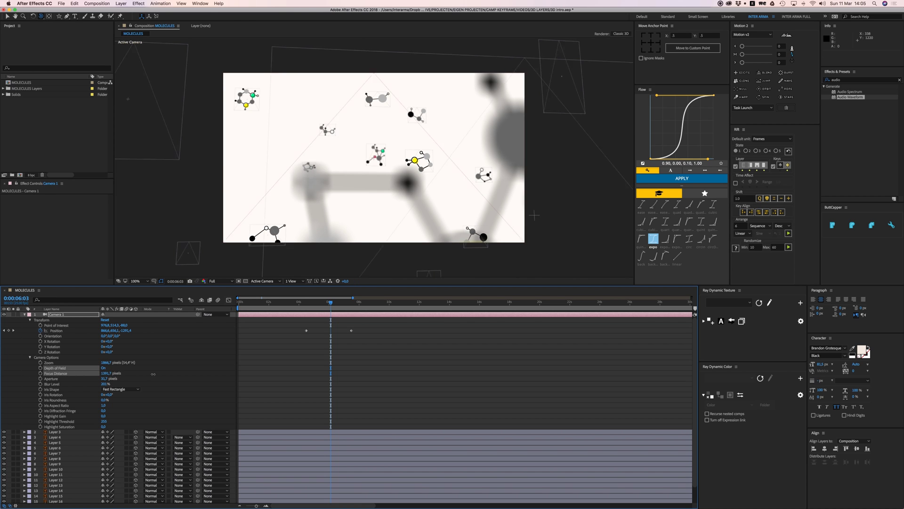
pyautogui.moveTo(110, 373); pyautogui.dragTo(148, 377)
pyautogui.moveTo(320, 374); pyautogui.dragTo(492, 369)
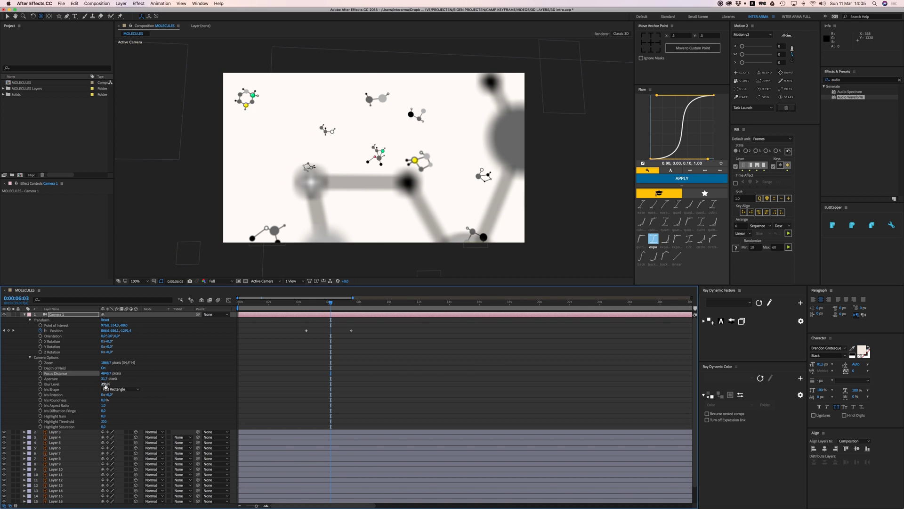
pyautogui.moveTo(104, 383); pyautogui.dragTo(93, 383)
# Step: Play back the camera orbit with depth of field from 0:00:04:12 and stop near its last keyframe
pyautogui.moveTo(318, 305); pyautogui.dragTo(306, 305)
pyautogui.press('space')
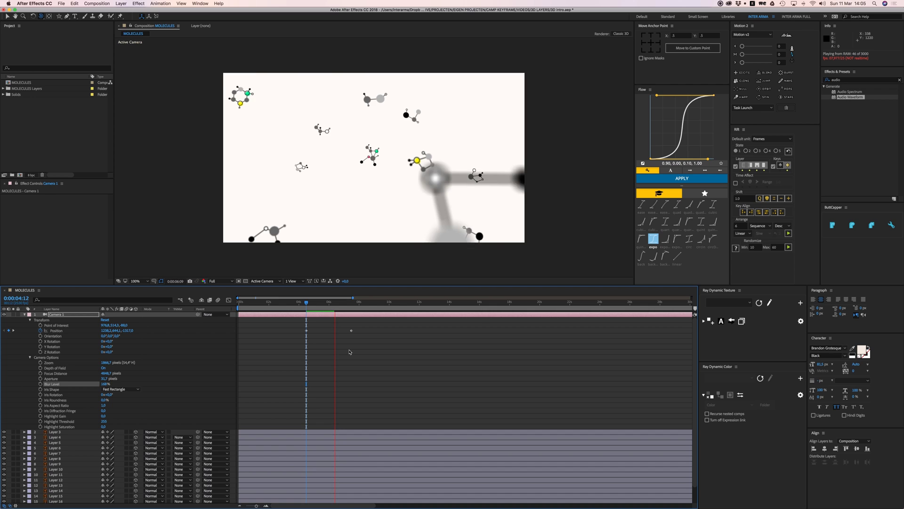
pyautogui.press('space')
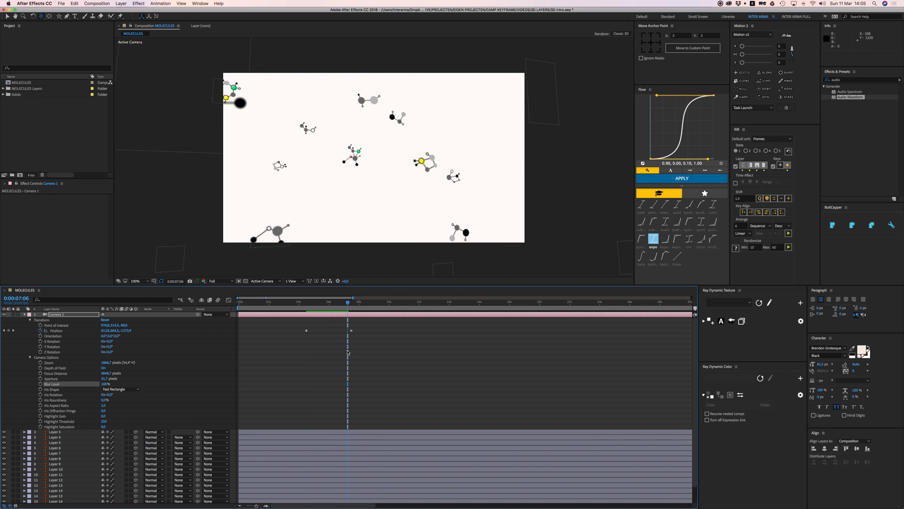